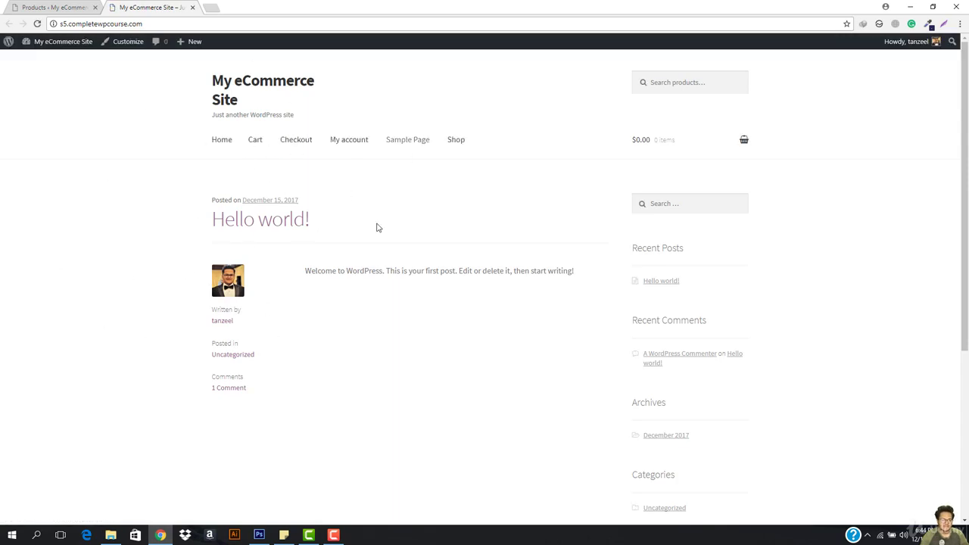
# Open the store's Shop page and check which products it lists.
pyautogui.click(459, 146)
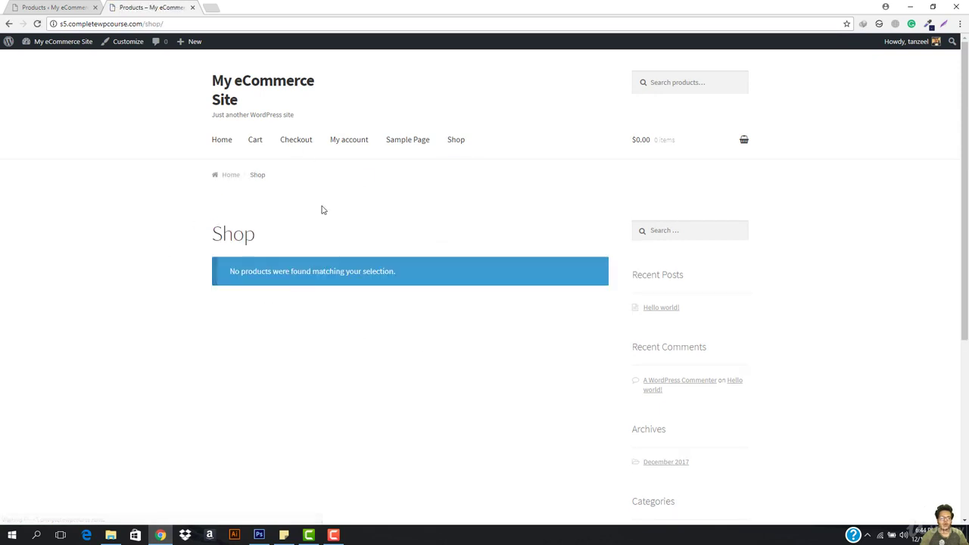
pyautogui.scroll(-2, 476, 336)
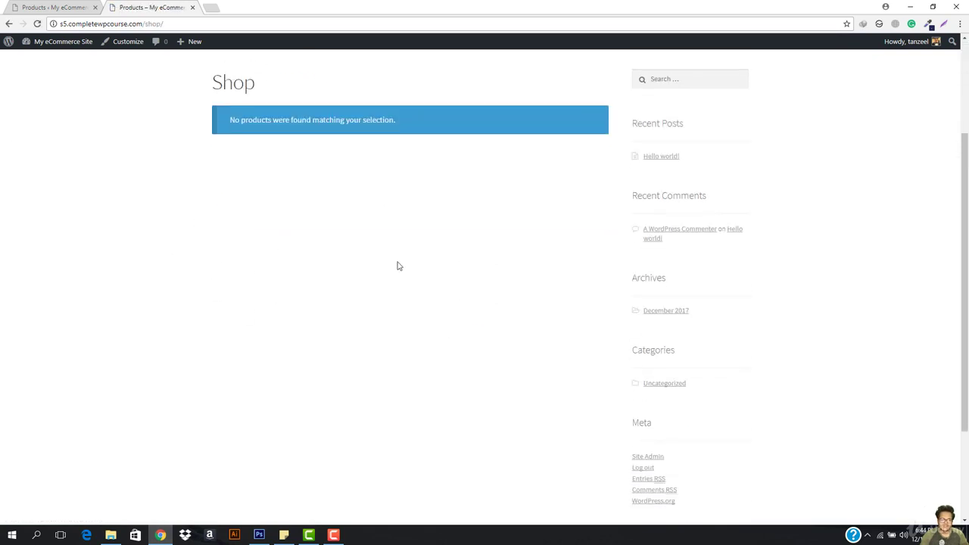
pyautogui.scroll(2, 398, 266)
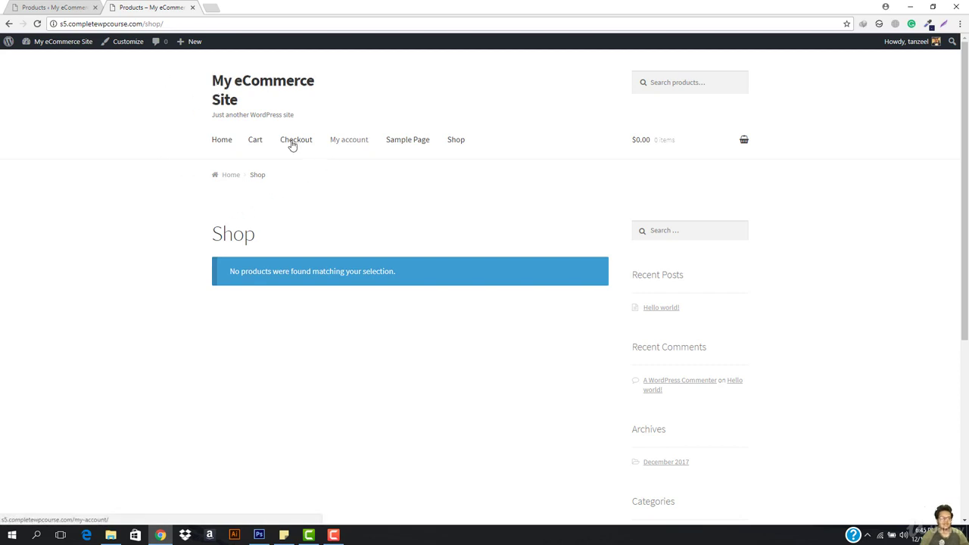
# Open a blank new product form in the site's admin area and close the extra browser tab.
pyautogui.moveTo(192, 52)
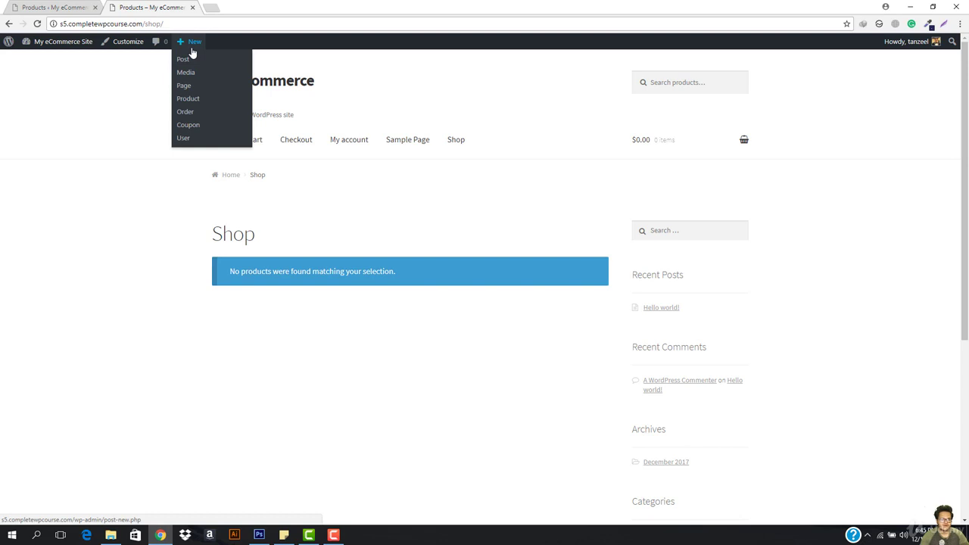
pyautogui.click(53, 7)
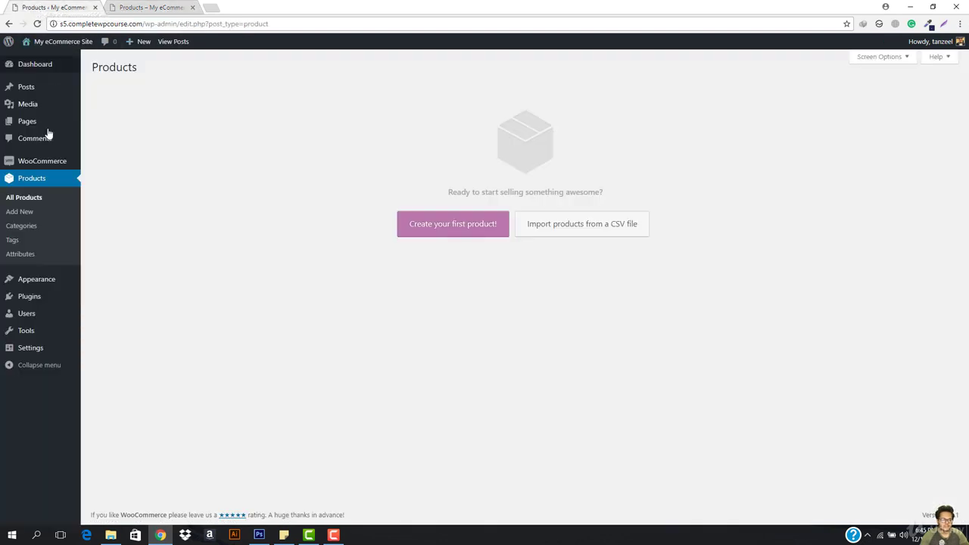
pyautogui.click(138, 5)
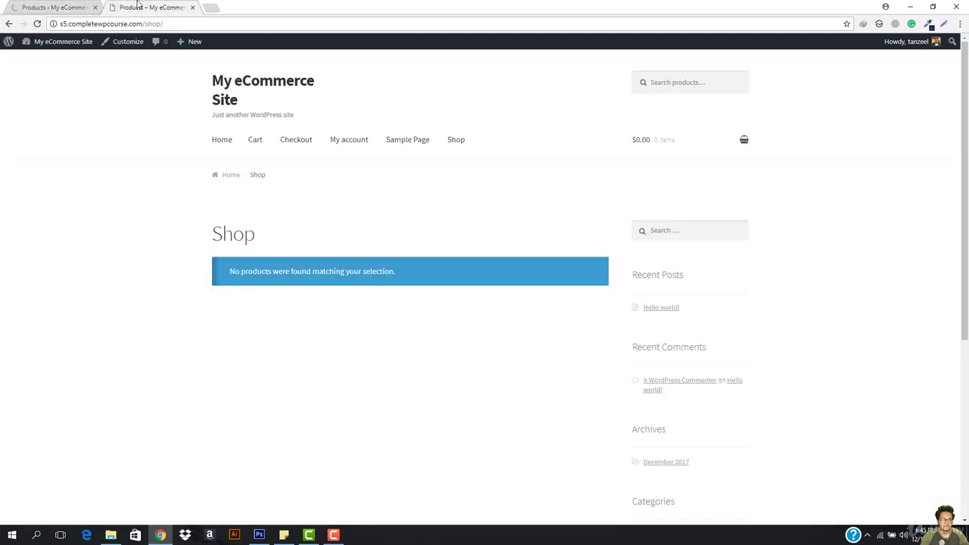
pyautogui.moveTo(195, 43)
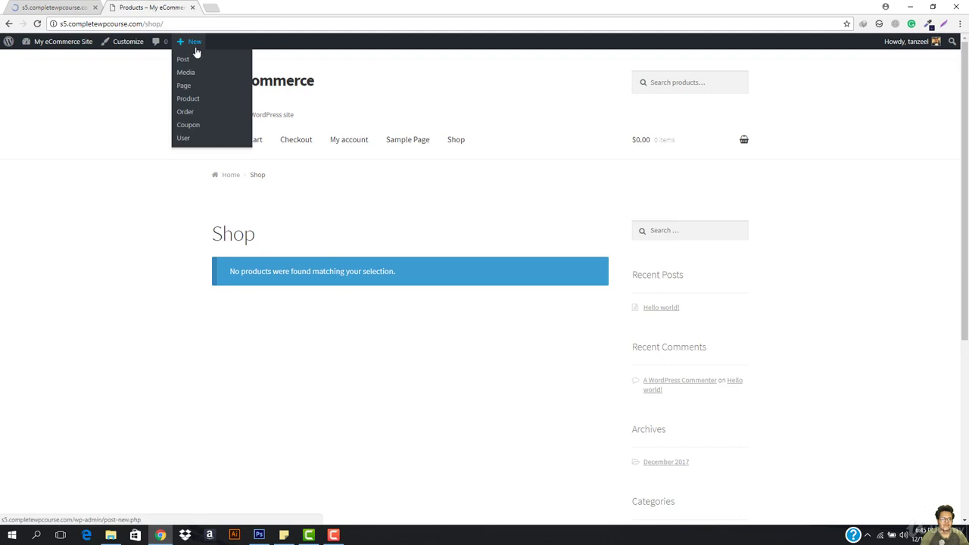
pyautogui.click(189, 100)
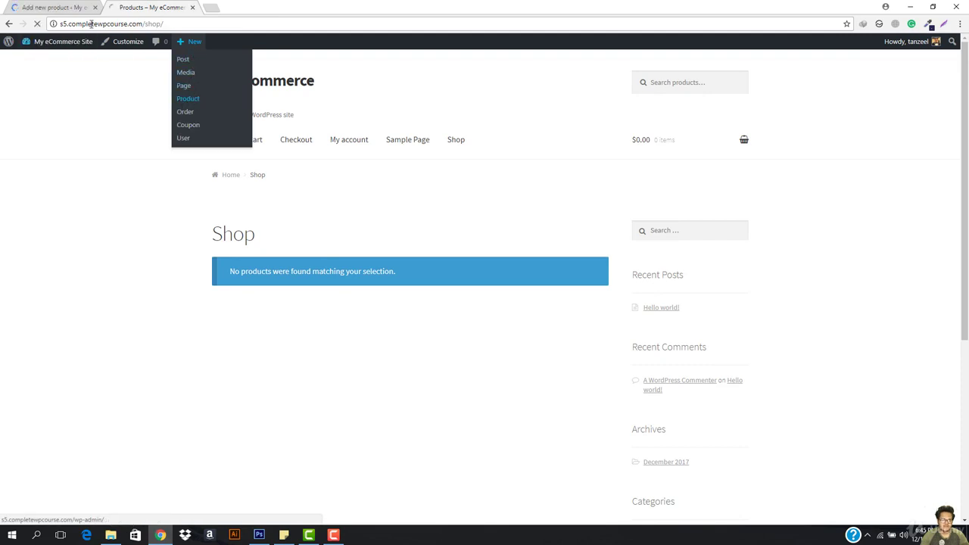
pyautogui.click(95, 7)
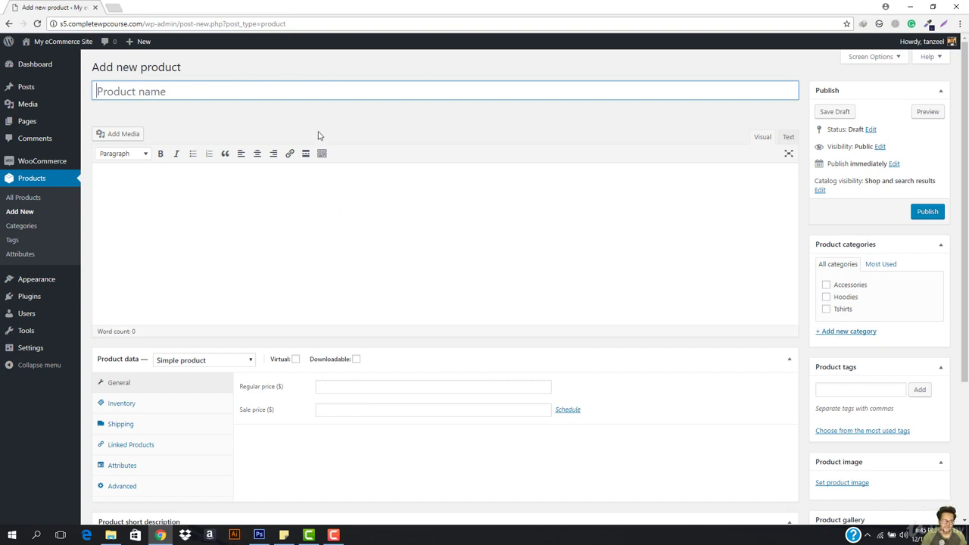
# Name the new product "Tshirt for Men".
pyautogui.write('Tshirt for Men')
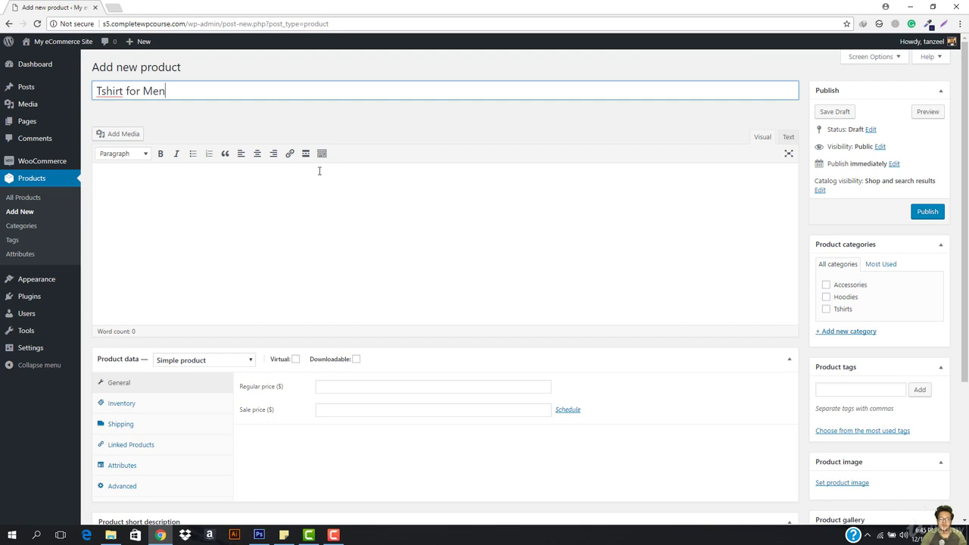
pyautogui.scroll(-1, 394, 189)
pyautogui.scroll(1, 327, 212)
# Open lipsum.com in a new browser tab and generate 5 paragraphs of Lorem Ipsum placeholder text.
pyautogui.click(260, 249)
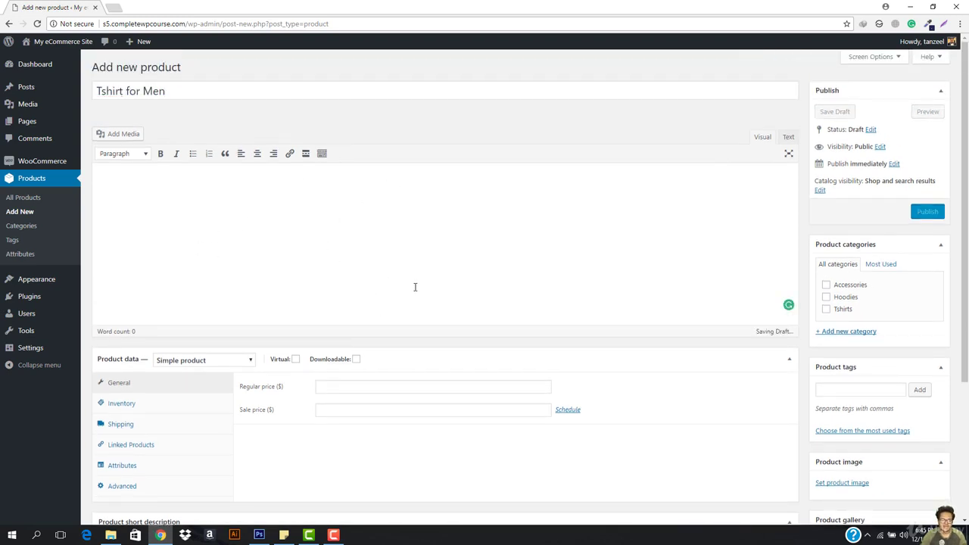
pyautogui.click(113, 10)
pyautogui.write('li')
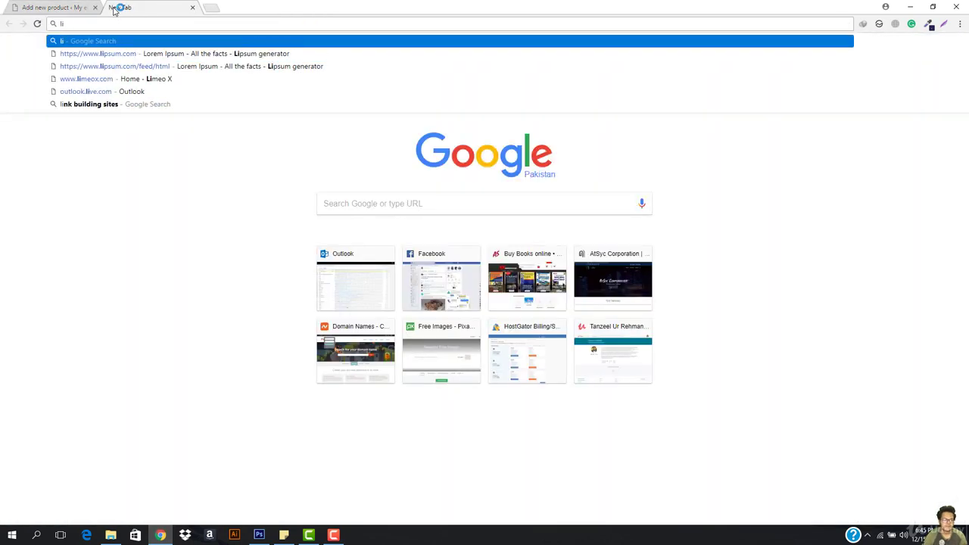
pyautogui.press('Down')
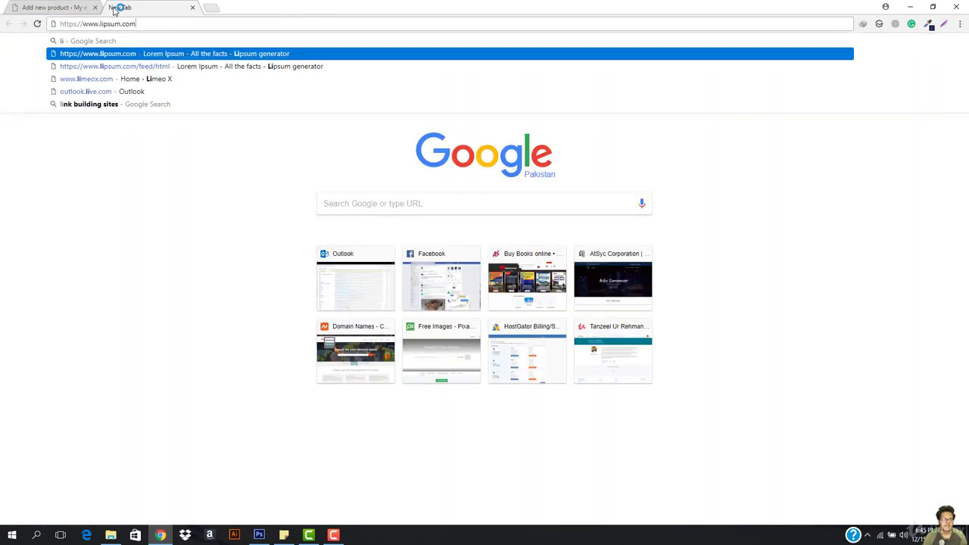
pyautogui.press('Return')
pyautogui.click(75, 7)
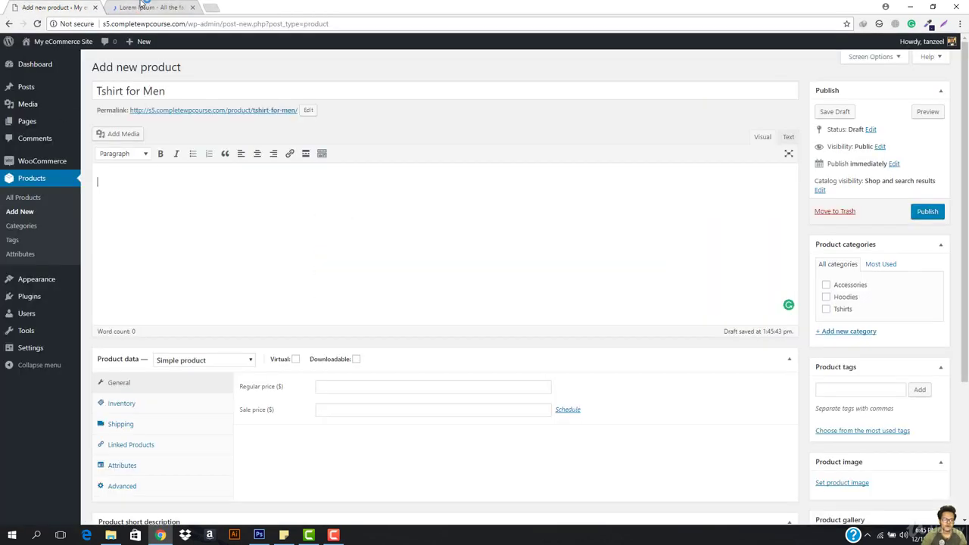
pyautogui.click(152, 7)
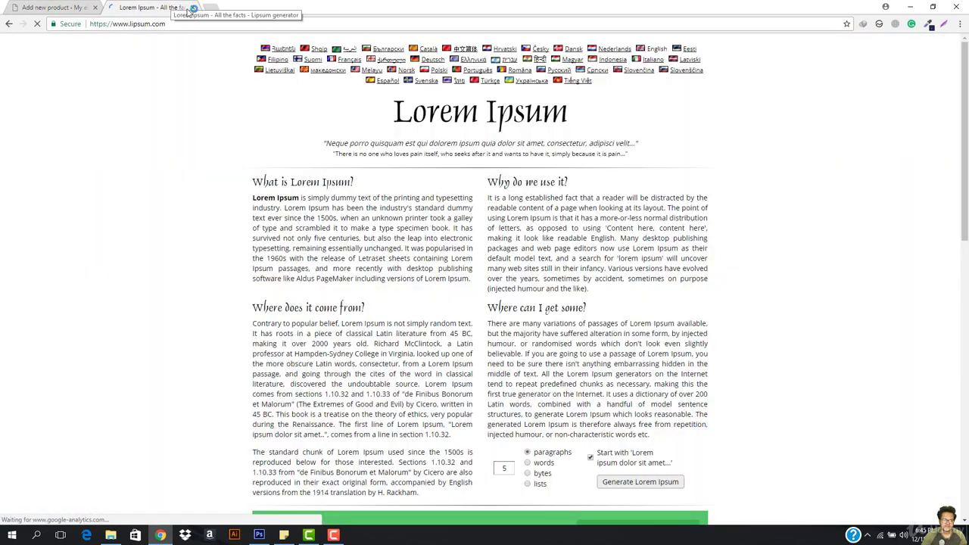
pyautogui.click(640, 482)
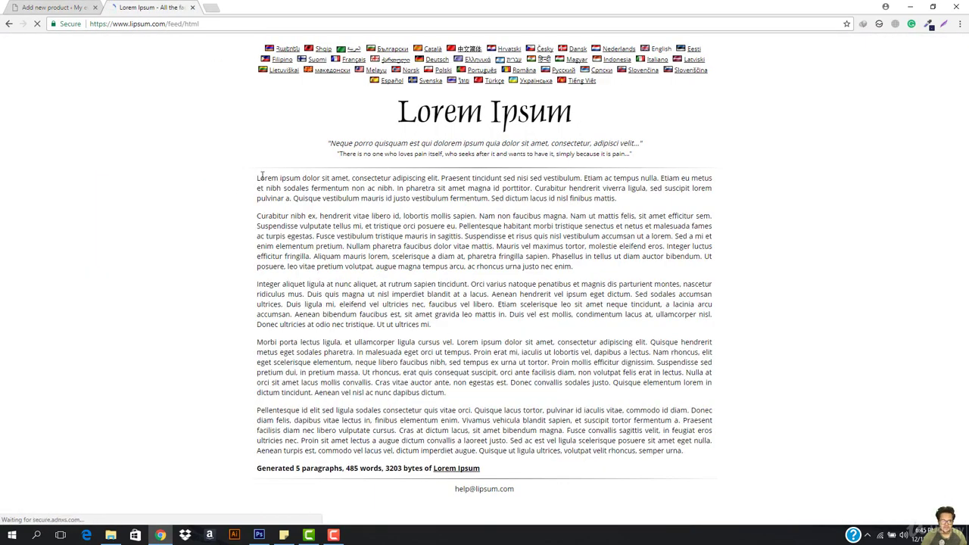
# Copy all the generated Lorem Ipsum paragraphs into the product's main description.
pyautogui.moveTo(253, 231); pyautogui.dragTo(677, 505)
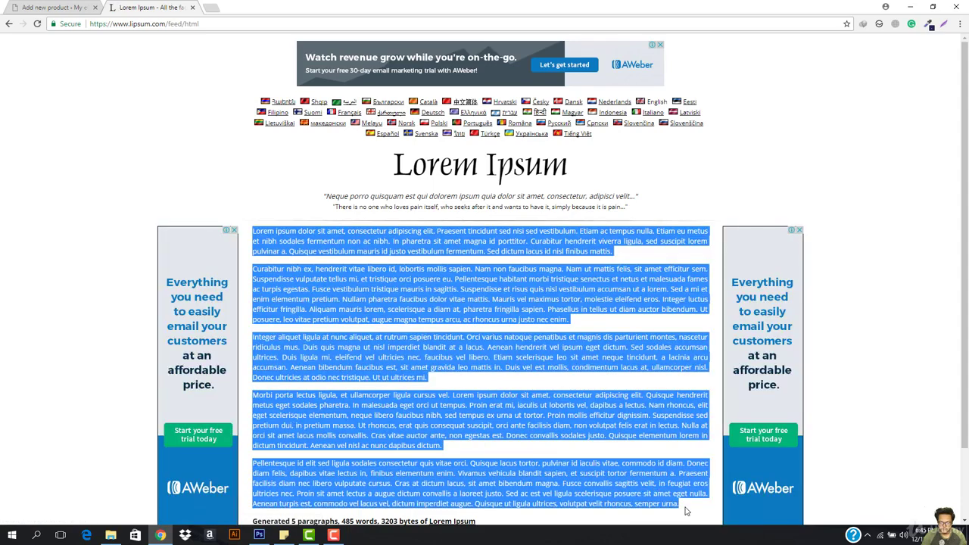
pyautogui.click(49, 7)
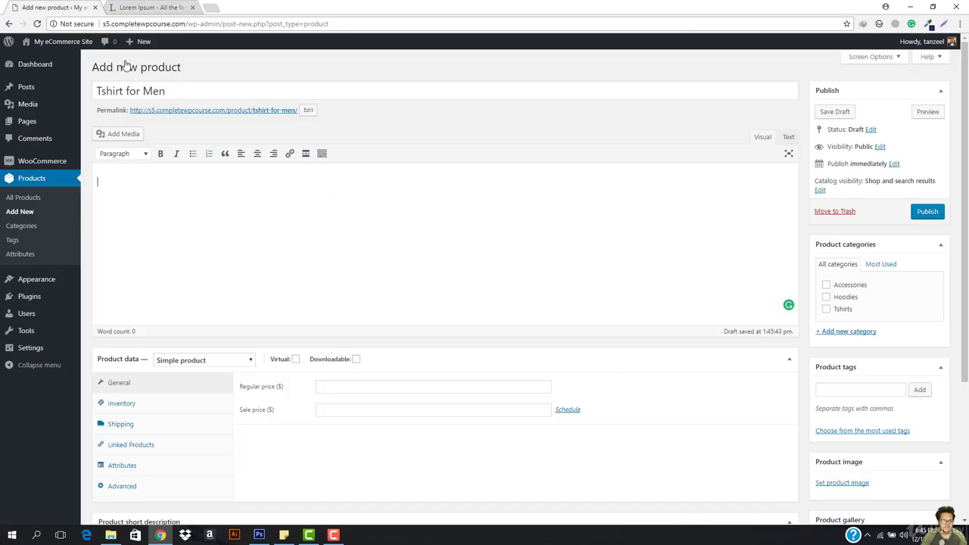
pyautogui.hotkey('ctrl', 'v')
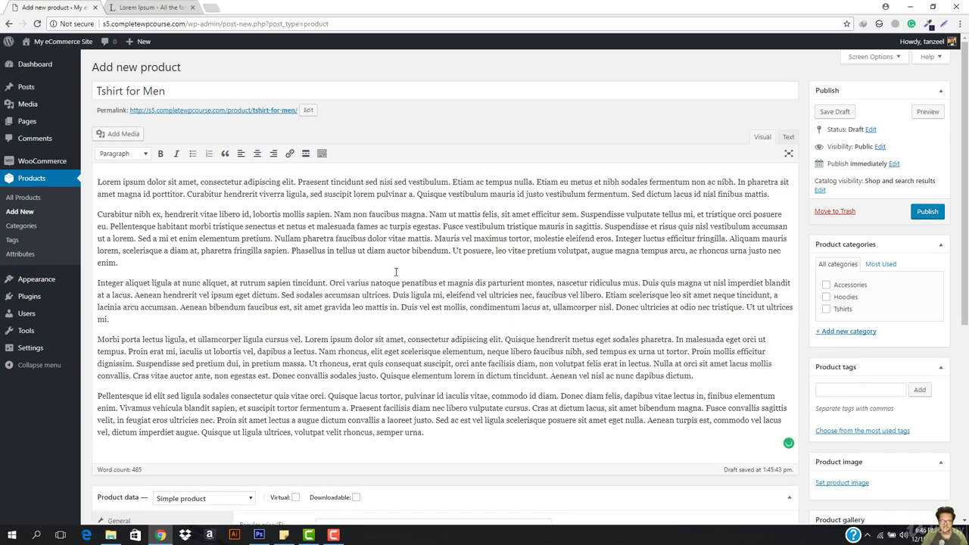
# Assign the product to the Tshirts category and add the product tags tshirt, men, trending and 2017.
pyautogui.scroll(-1, 395, 272)
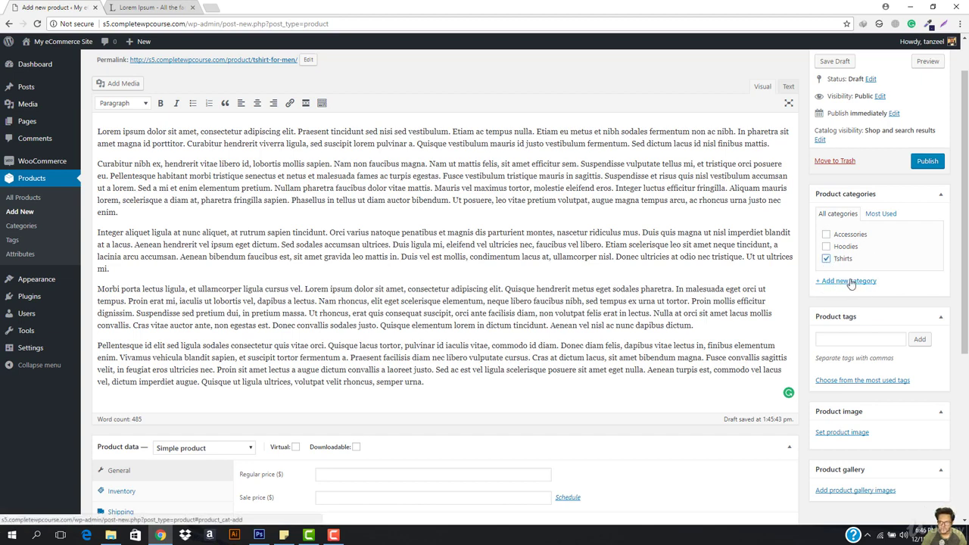
pyautogui.scroll(-2, 778, 273)
pyautogui.click(843, 241)
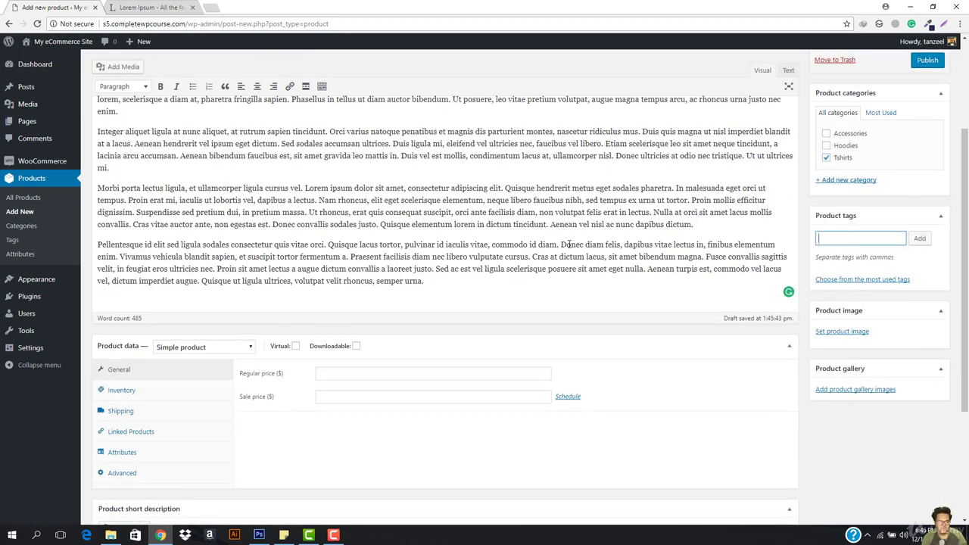
pyautogui.write('tshit')
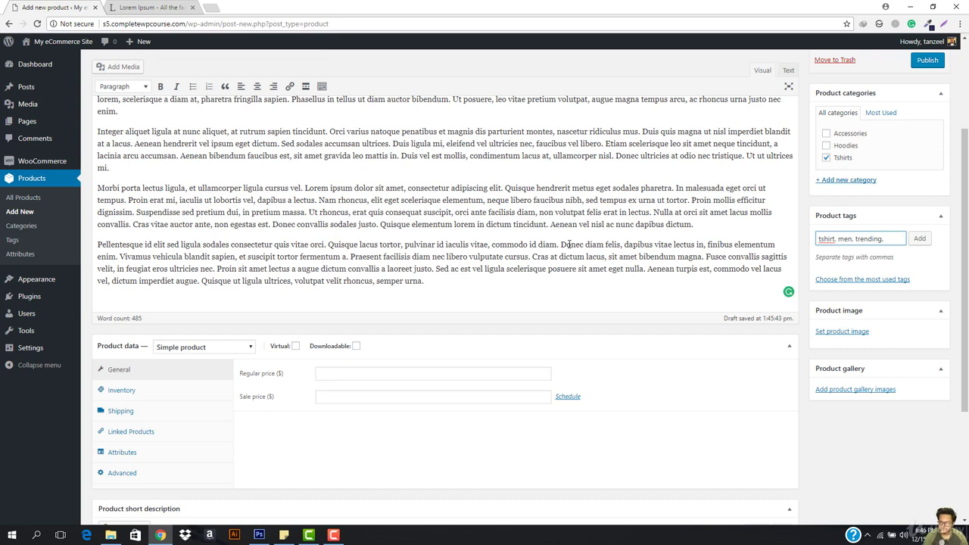
pyautogui.press('Return')
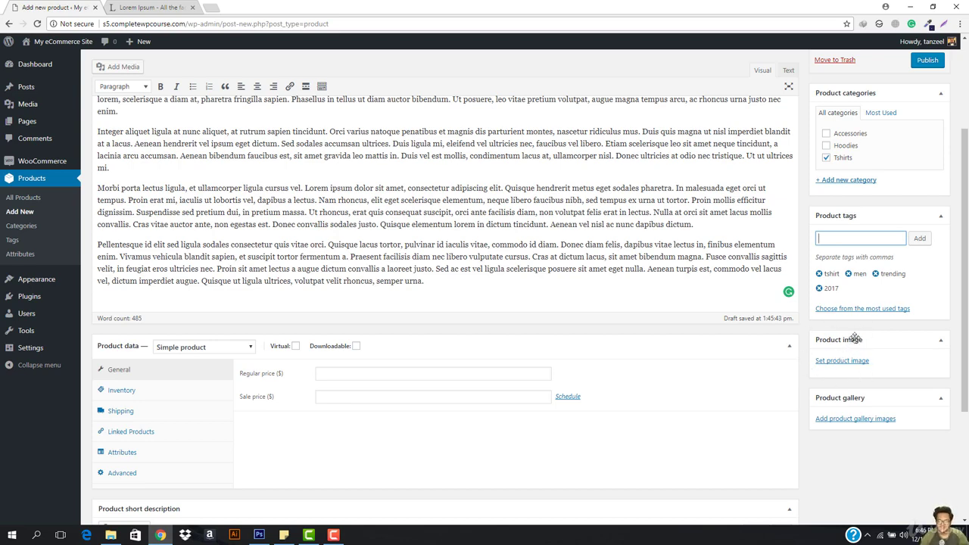
# Search Google Images for "tshirts" in a new browser tab.
pyautogui.scroll(2, 680, 342)
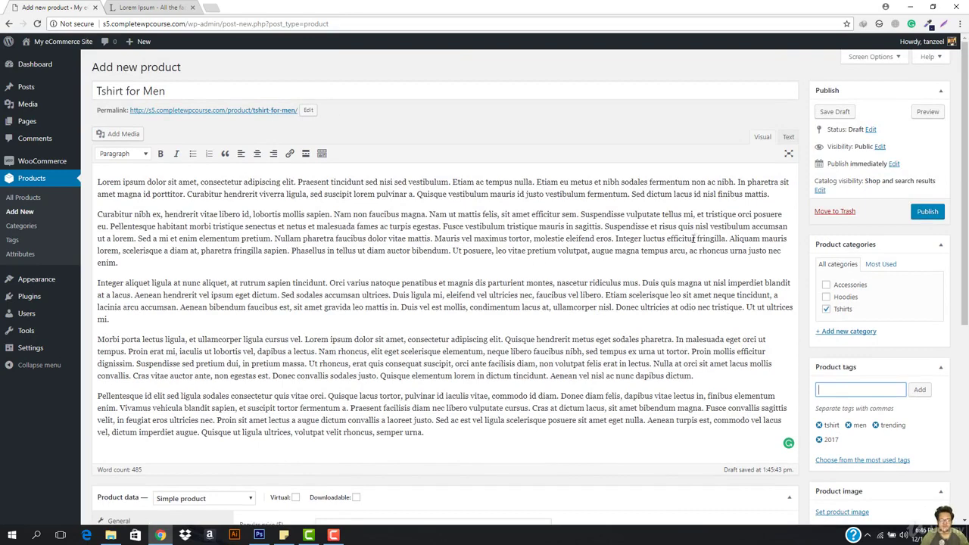
pyautogui.scroll(-3, 855, 318)
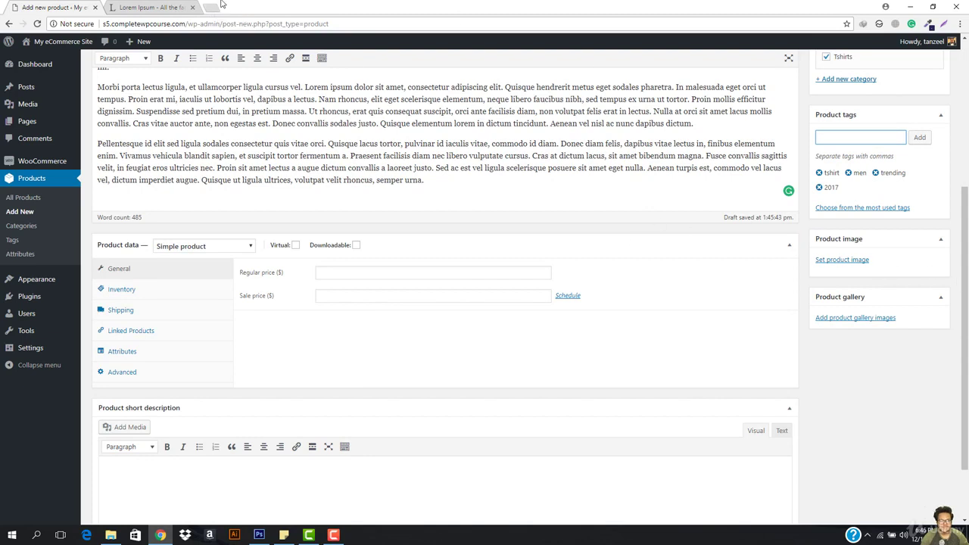
pyautogui.click(214, 8)
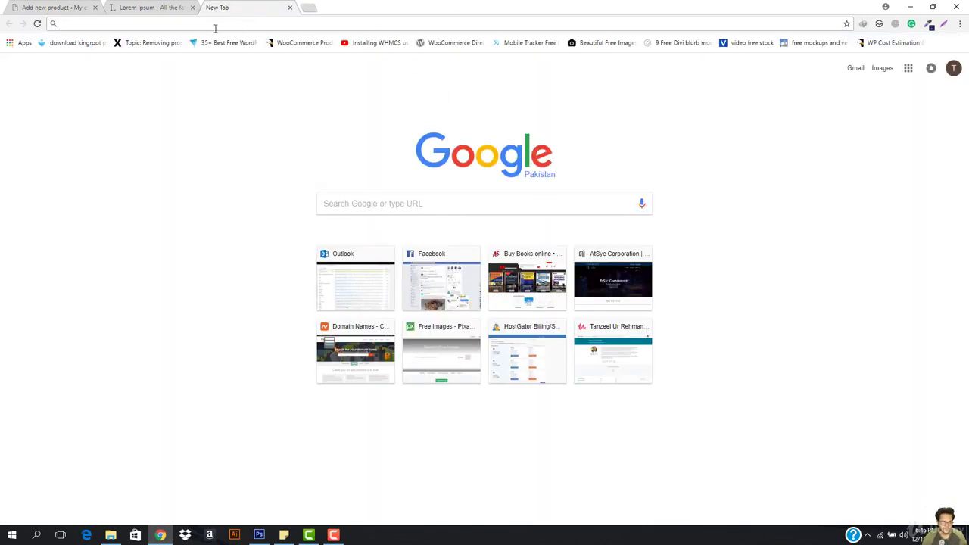
pyautogui.write('tshirts')
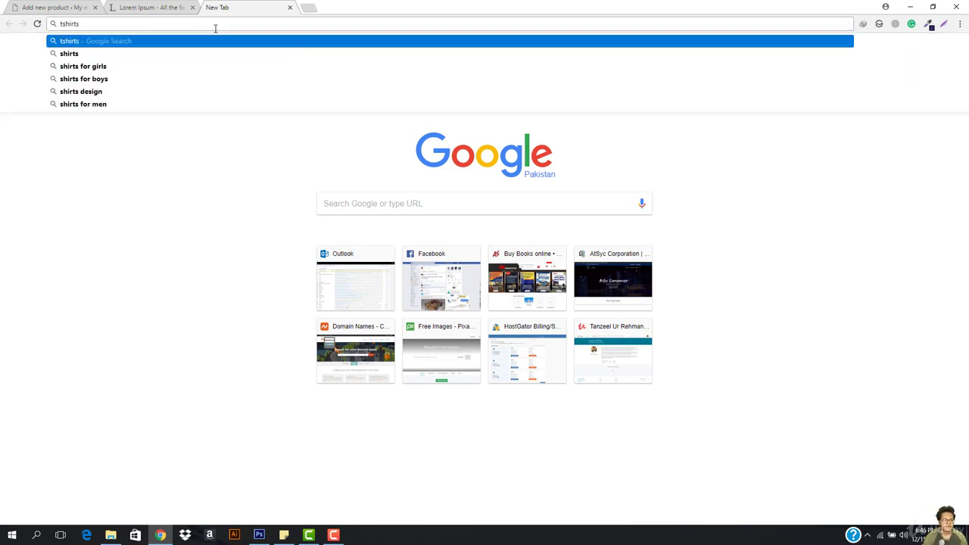
pyautogui.press('Return')
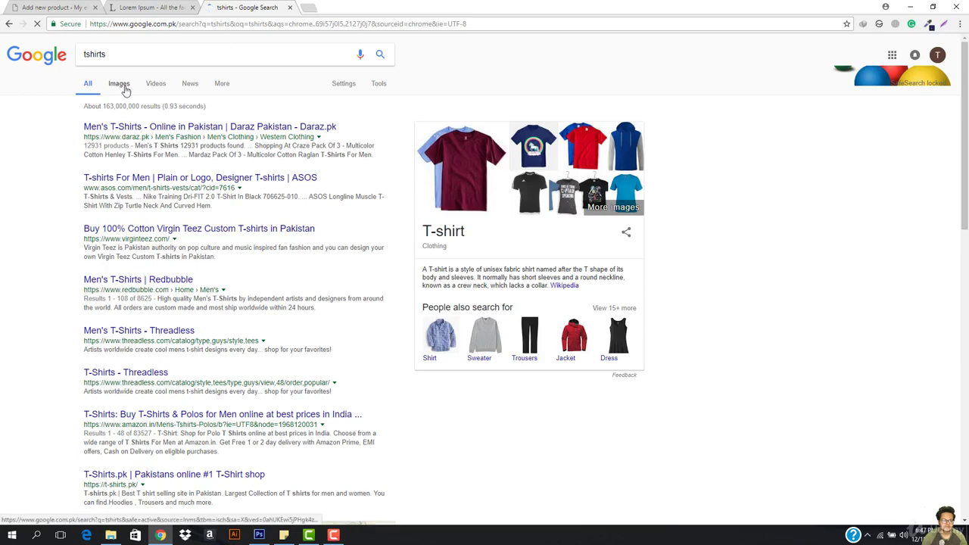
pyautogui.click(127, 87)
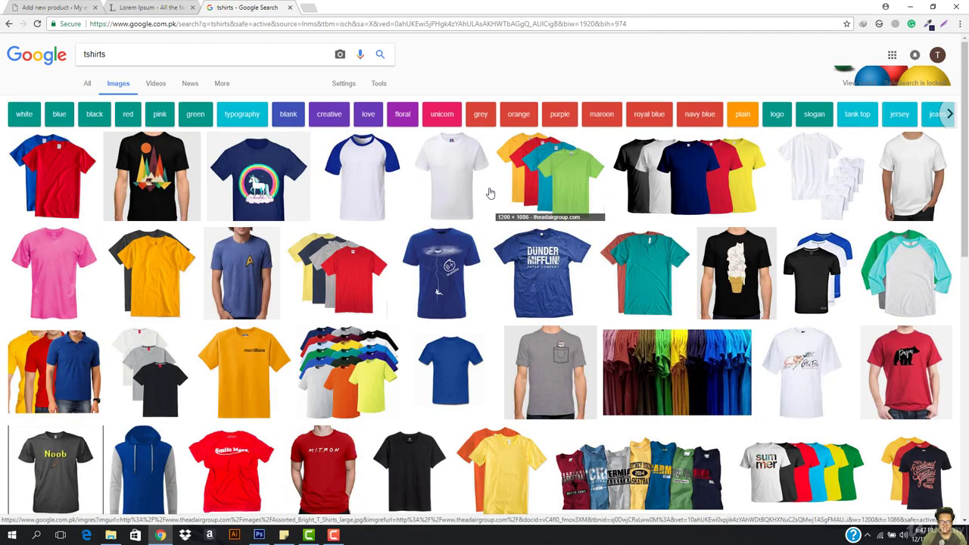
# View the white T-shirt with blue sleeves at full size, save it to the Desktop as tshirts-001-5-1-1.jpg, and return to the image results.
pyautogui.click(375, 181)
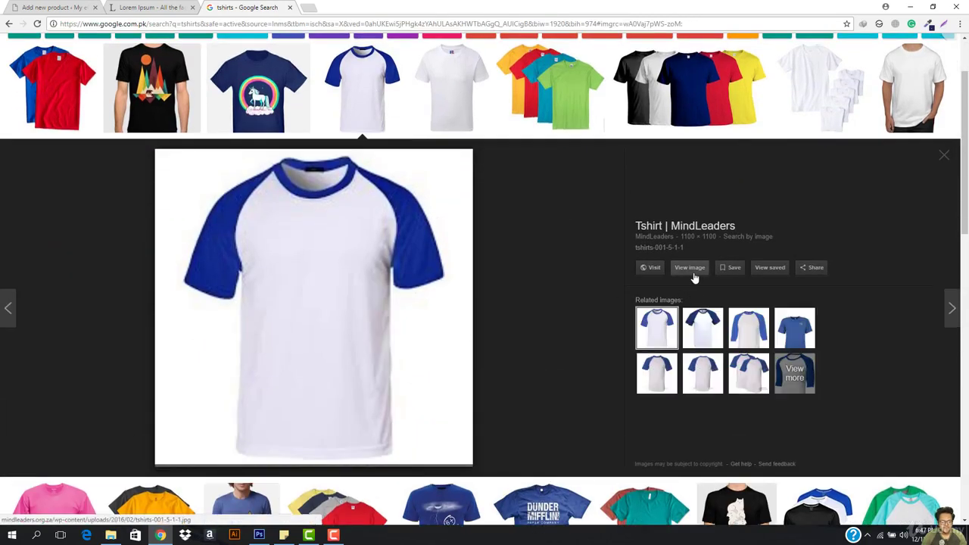
pyautogui.click(693, 272)
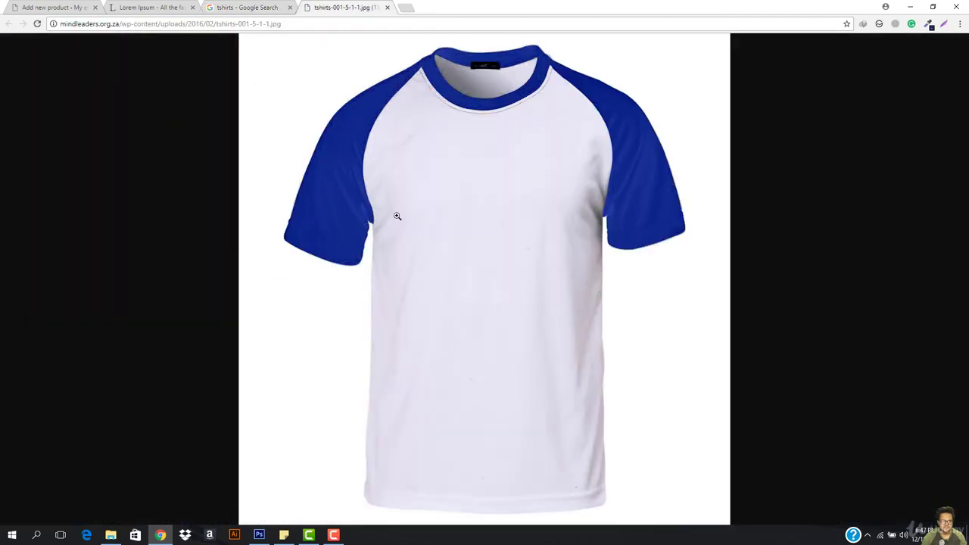
pyautogui.rightClick(397, 216)
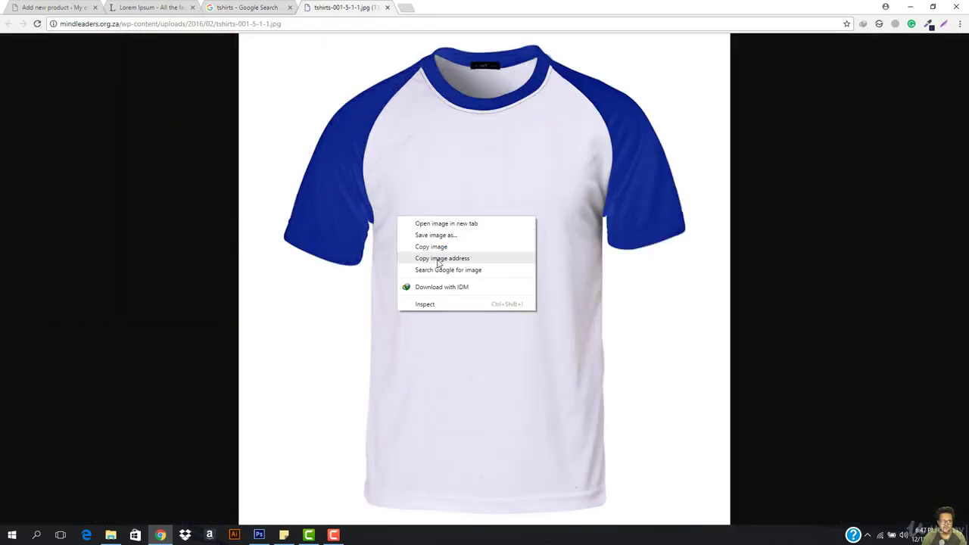
pyautogui.click(470, 241)
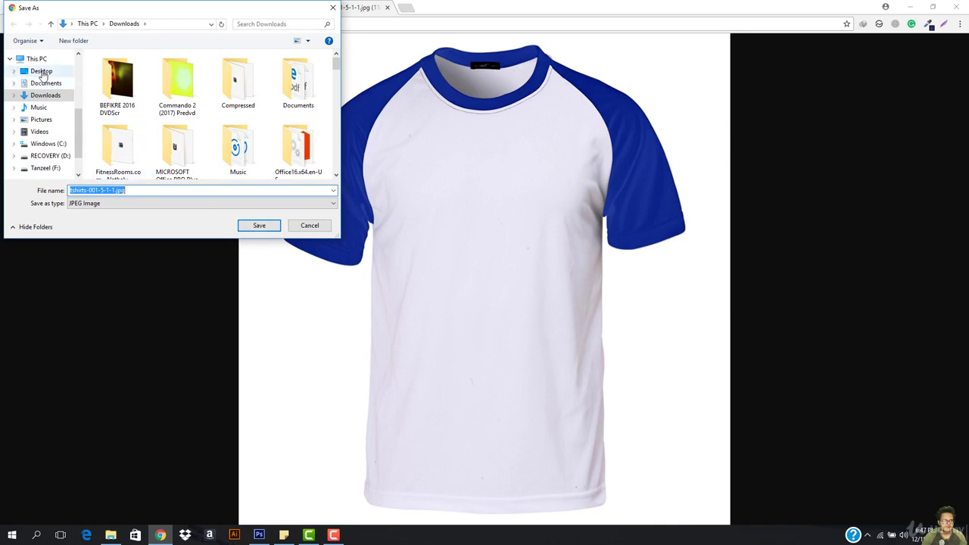
pyautogui.click(41, 72)
pyautogui.click(259, 225)
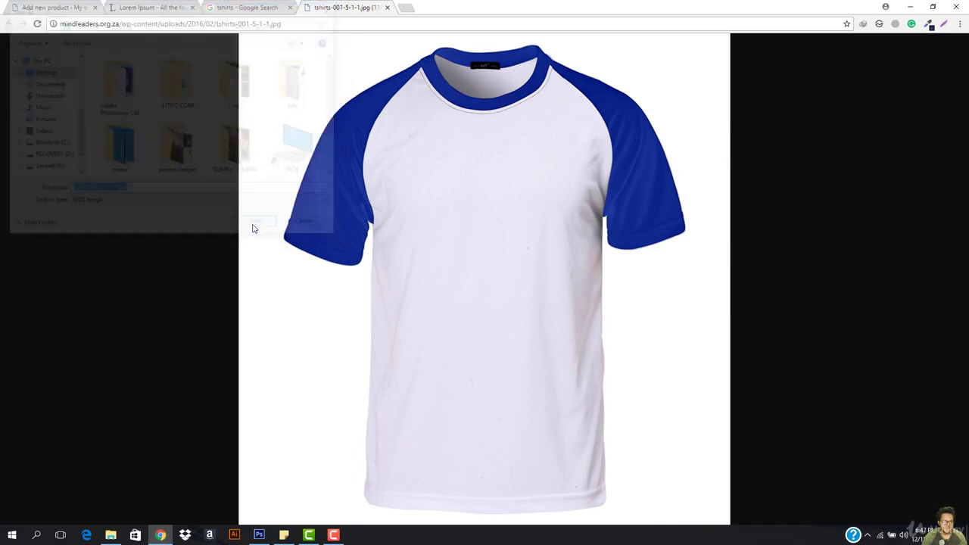
pyautogui.click(228, 7)
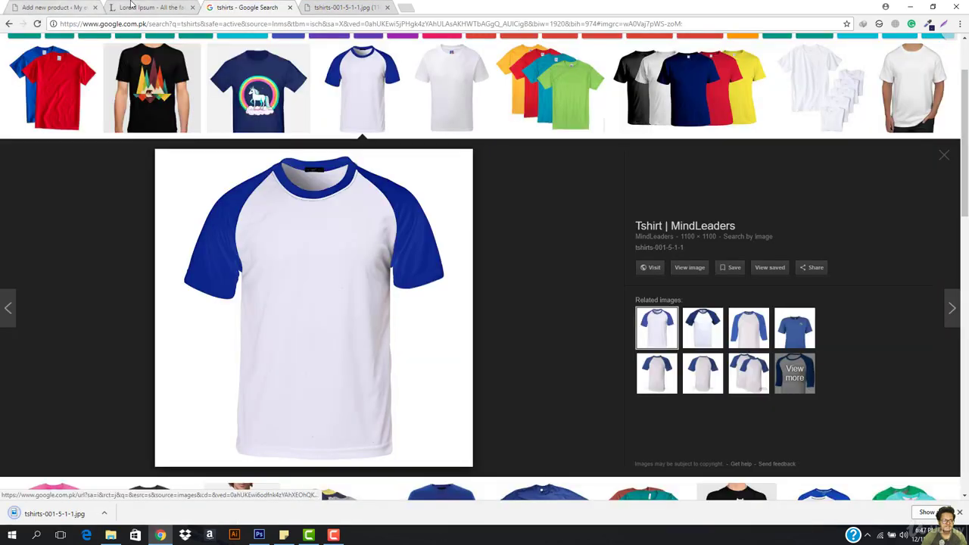
# Return to the new product page, upload the downloaded tshirts-001-5-1-1.jpg, and set it as the product image.
pyautogui.click(136, 7)
pyautogui.click(63, 6)
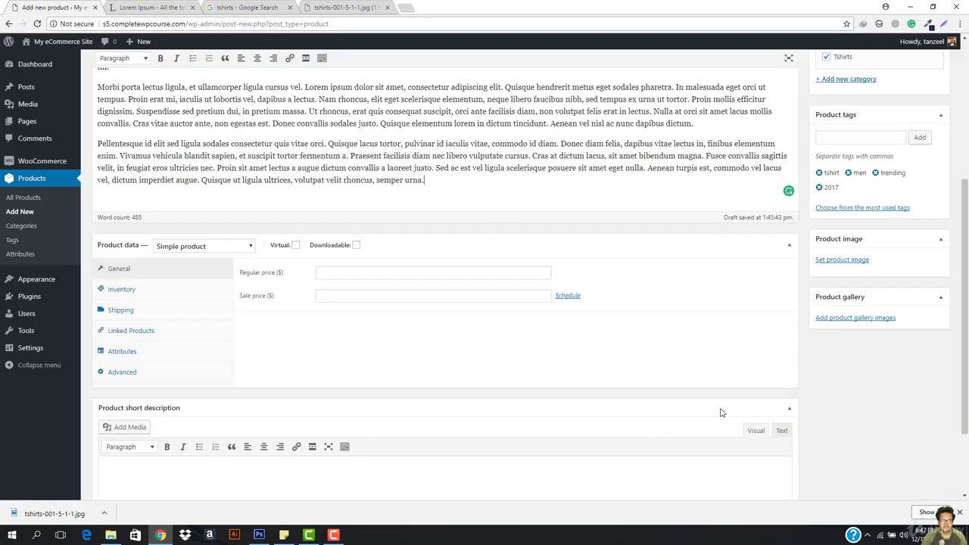
pyautogui.click(841, 259)
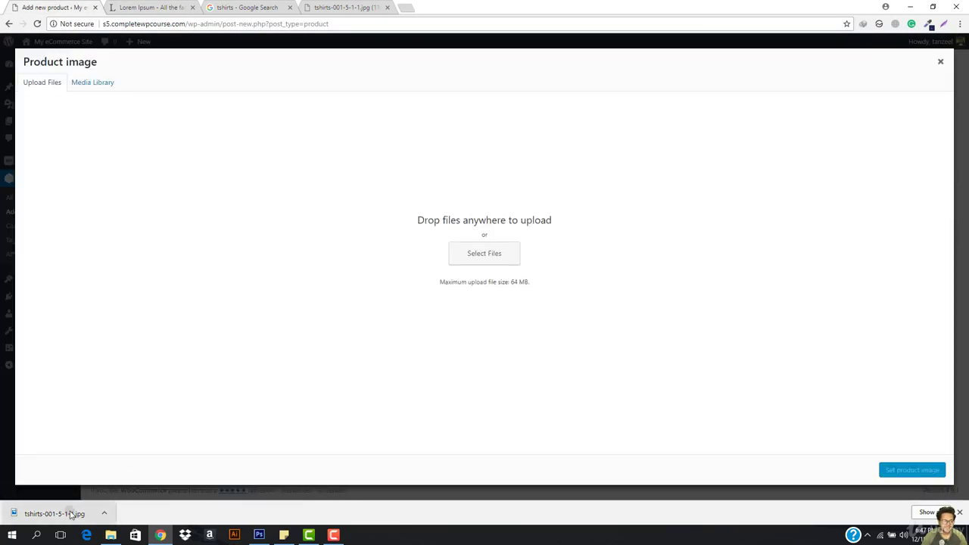
pyautogui.moveTo(68, 513); pyautogui.dragTo(420, 328)
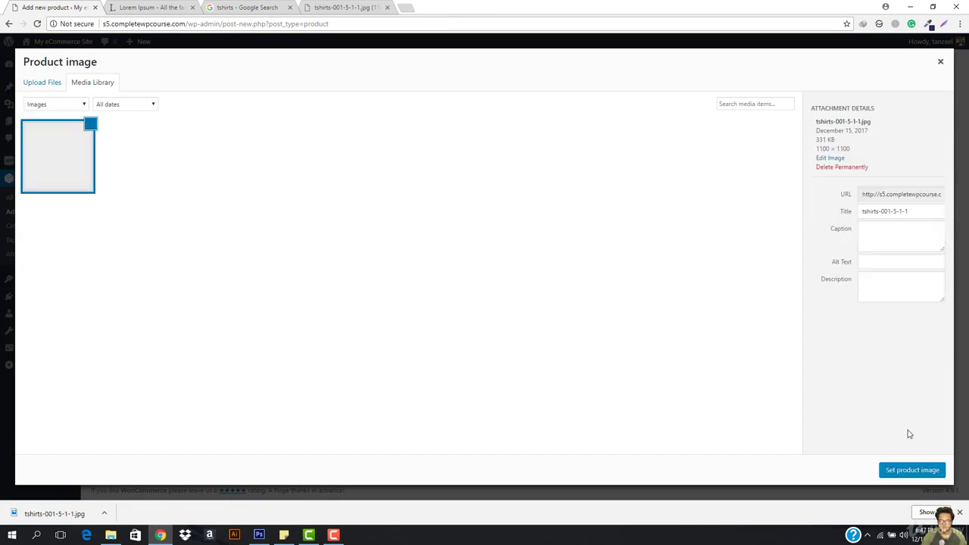
pyautogui.click(912, 471)
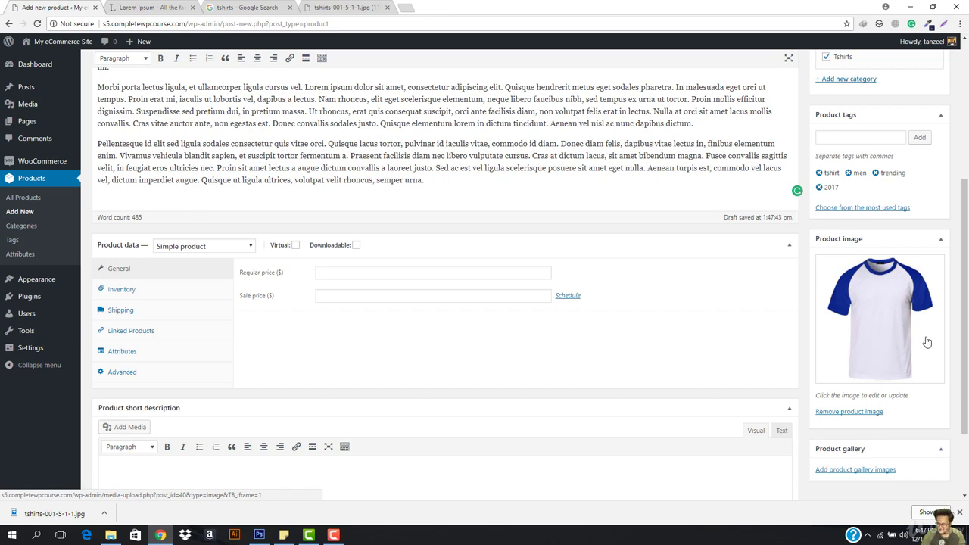
# Upload Capture.PNG and tanz.PNG from the promo images folder on the Desktop and add them to the product gallery.
pyautogui.click(854, 471)
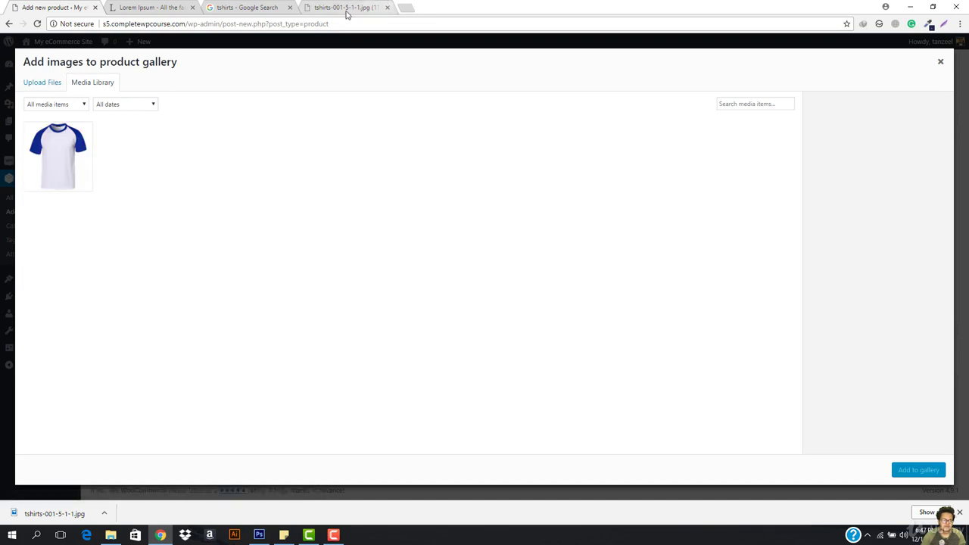
pyautogui.click(55, 88)
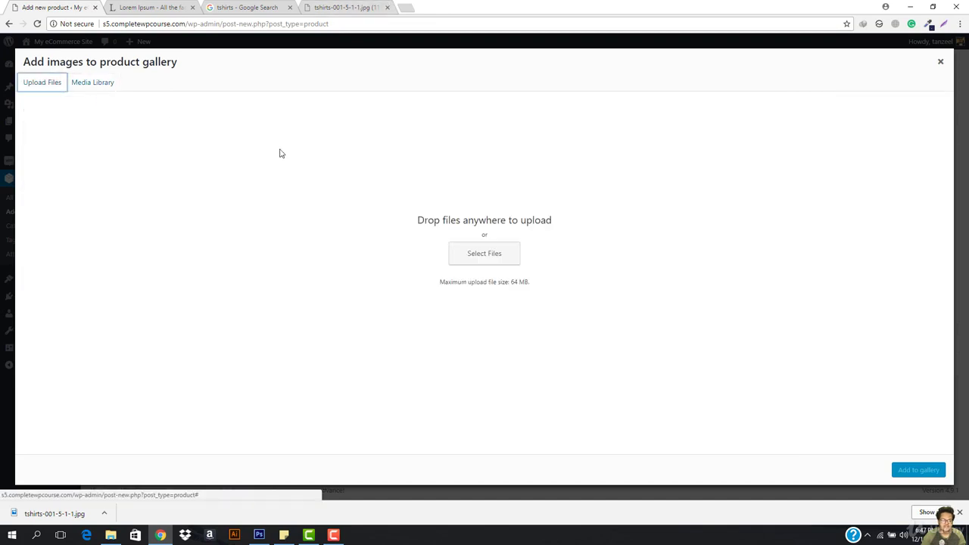
pyautogui.click(506, 250)
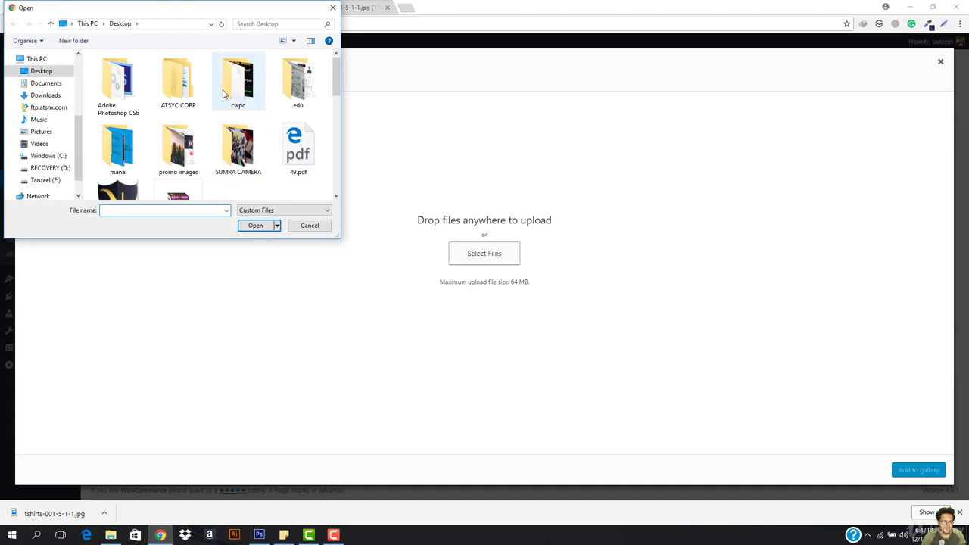
pyautogui.doubleClick(179, 152)
pyautogui.click(126, 79)
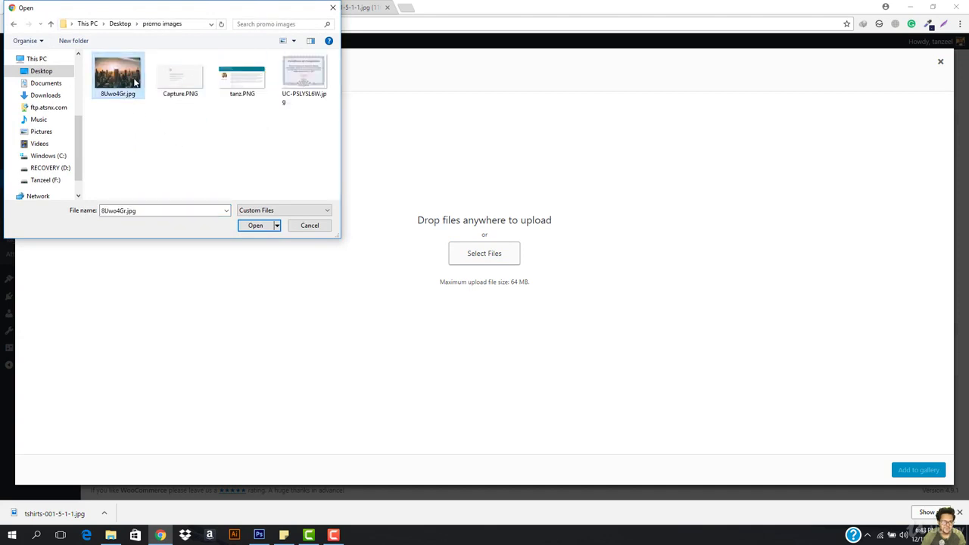
pyautogui.keyDown('ctrl'); pyautogui.click(195, 83); pyautogui.keyUp('ctrl')
pyautogui.keyDown('ctrl'); pyautogui.click(234, 81); pyautogui.keyUp('ctrl')
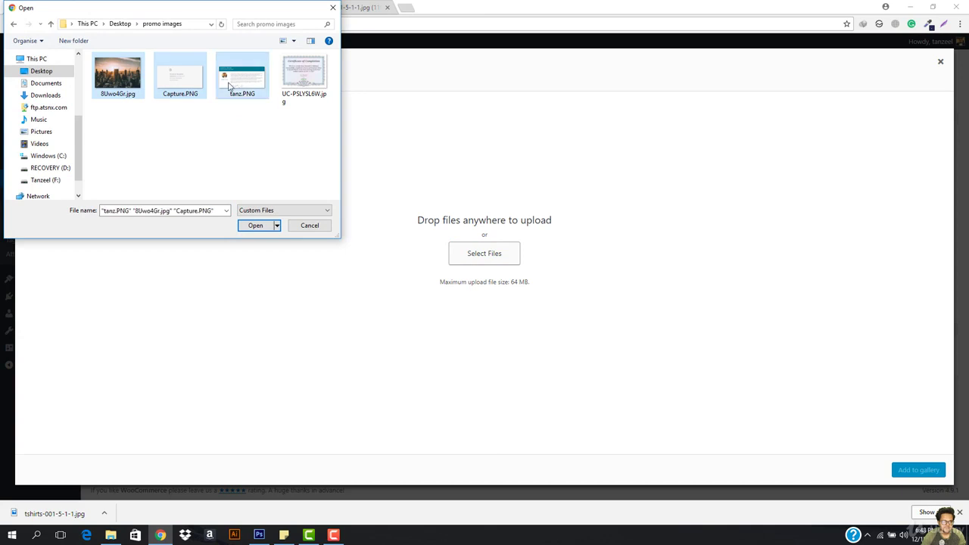
pyautogui.keyDown('ctrl'); pyautogui.click(121, 84); pyautogui.keyUp('ctrl')
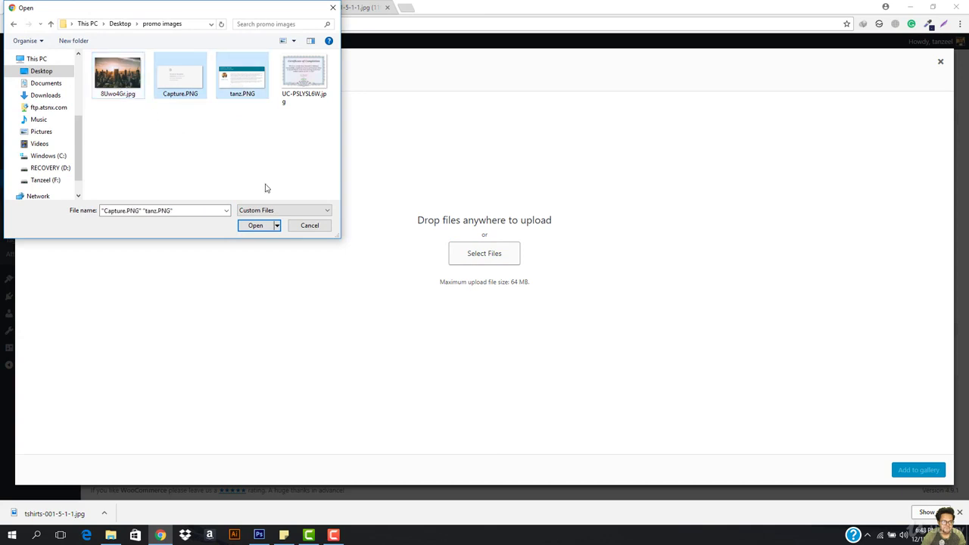
pyautogui.click(264, 227)
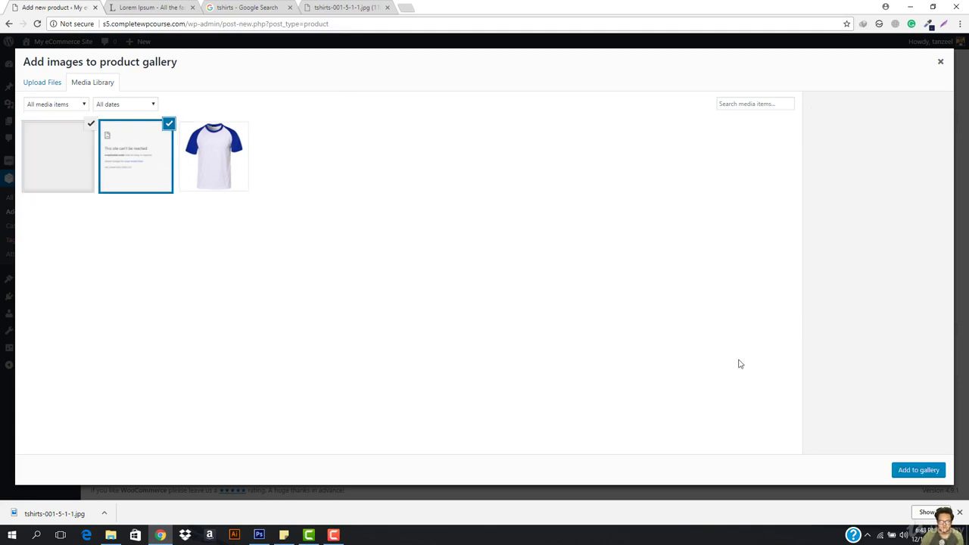
pyautogui.click(907, 475)
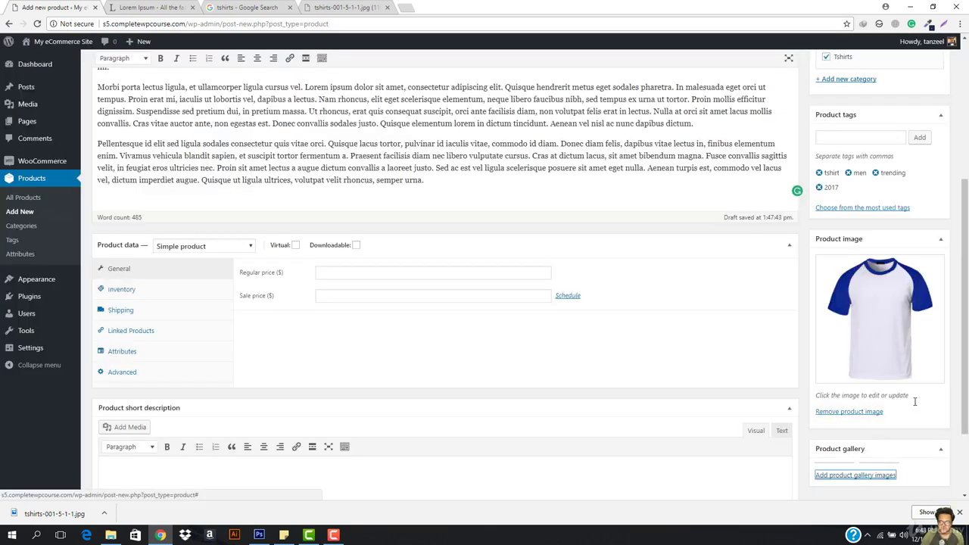
pyautogui.scroll(-1, 894, 422)
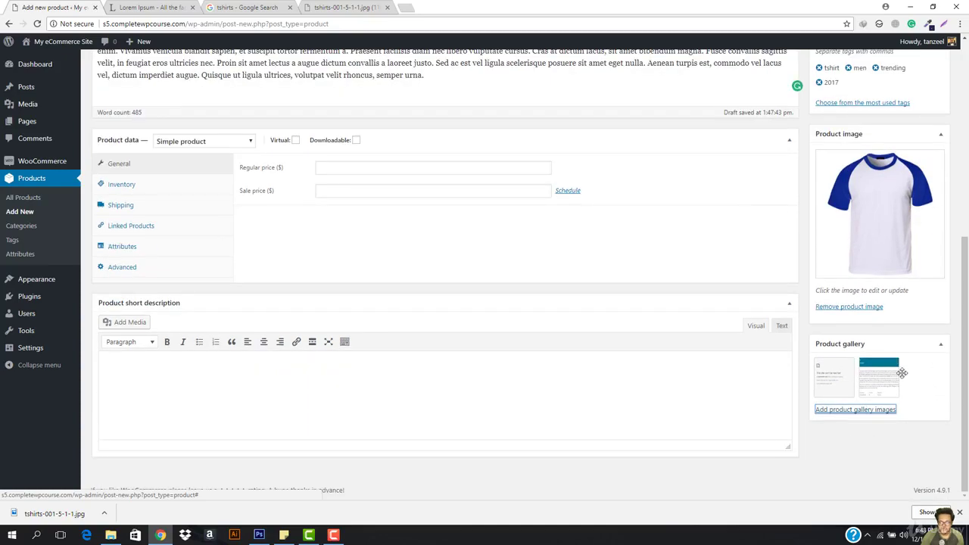
# Set the product's regular price to 25 dollars.
pyautogui.scroll(5, 227, 288)
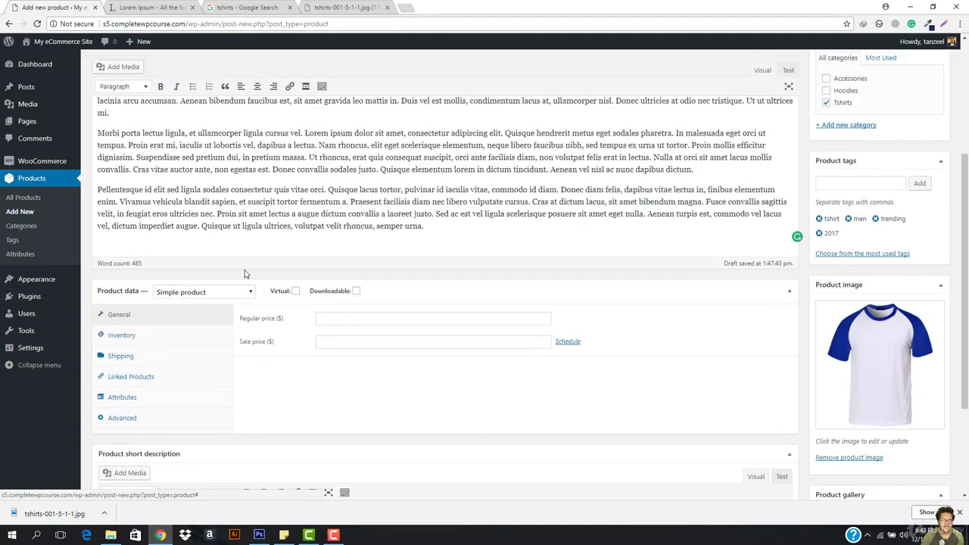
pyautogui.scroll(-4, 423, 274)
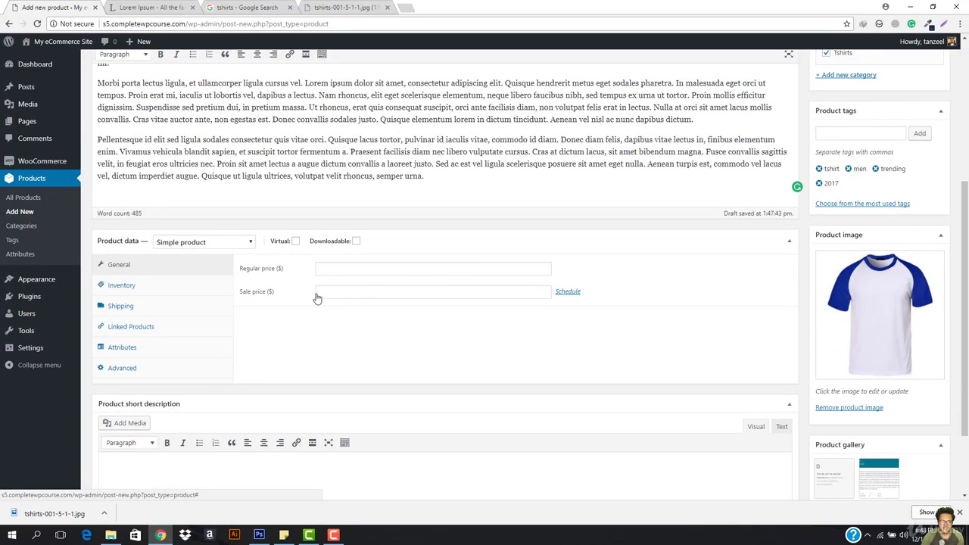
pyautogui.click(352, 263)
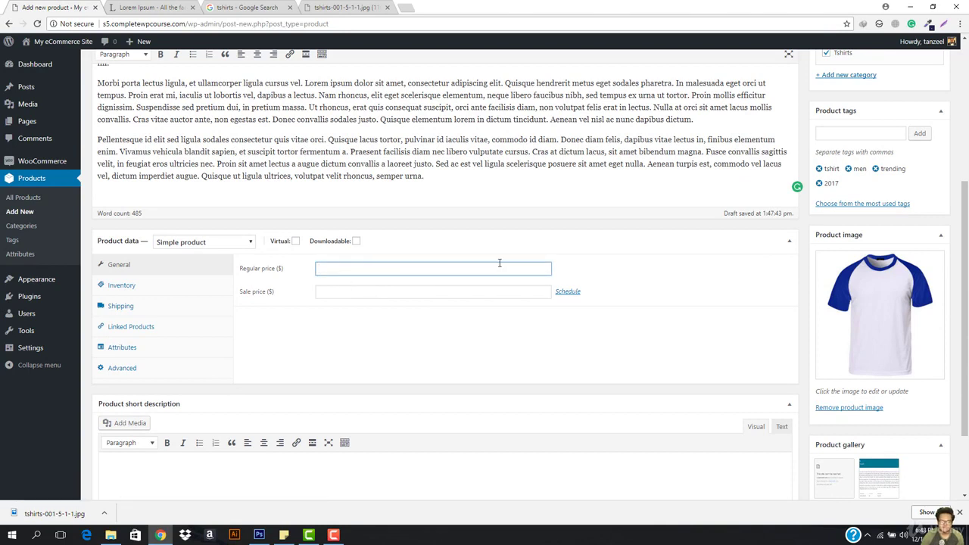
pyautogui.write('25')
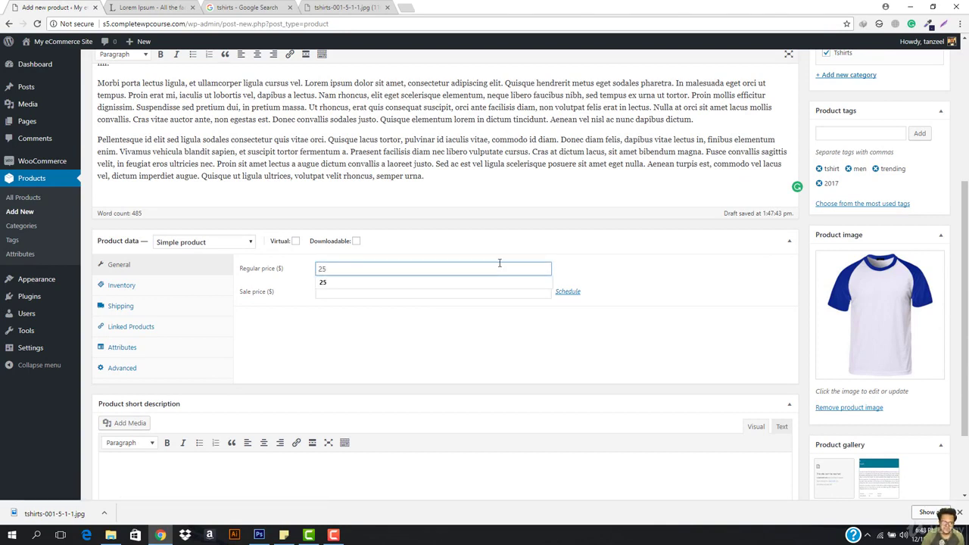
pyautogui.click(484, 287)
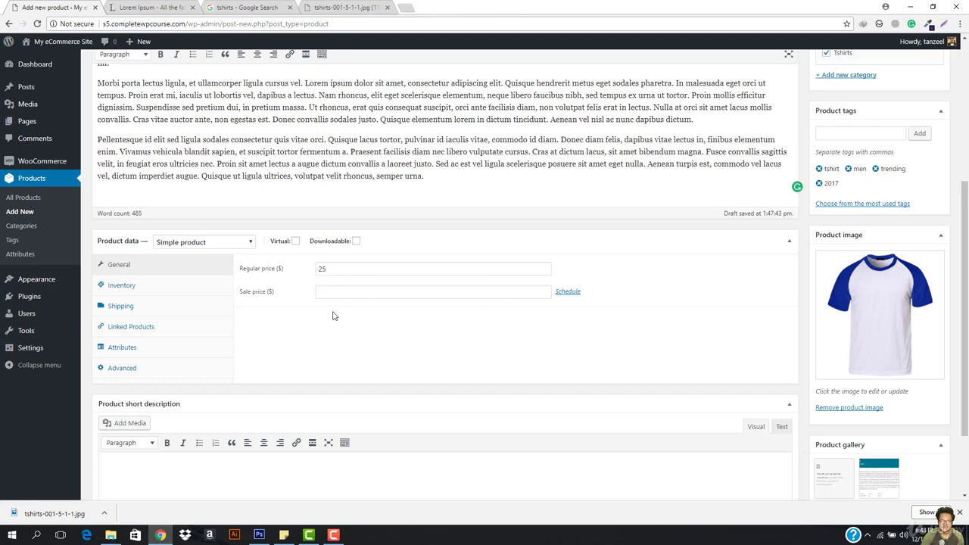
# Review the available product types in the product data and keep Simple product selected.
pyautogui.scroll(3, 510, 299)
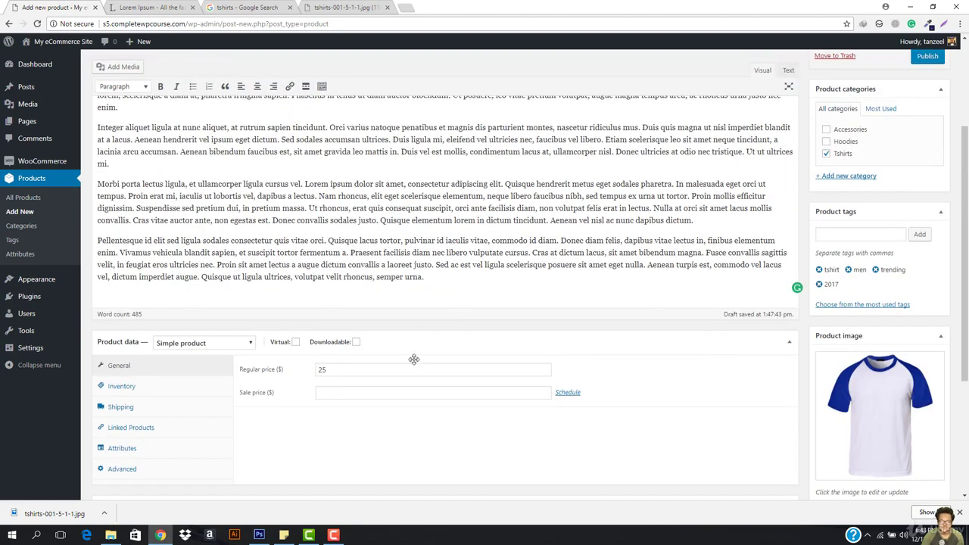
pyautogui.click(212, 345)
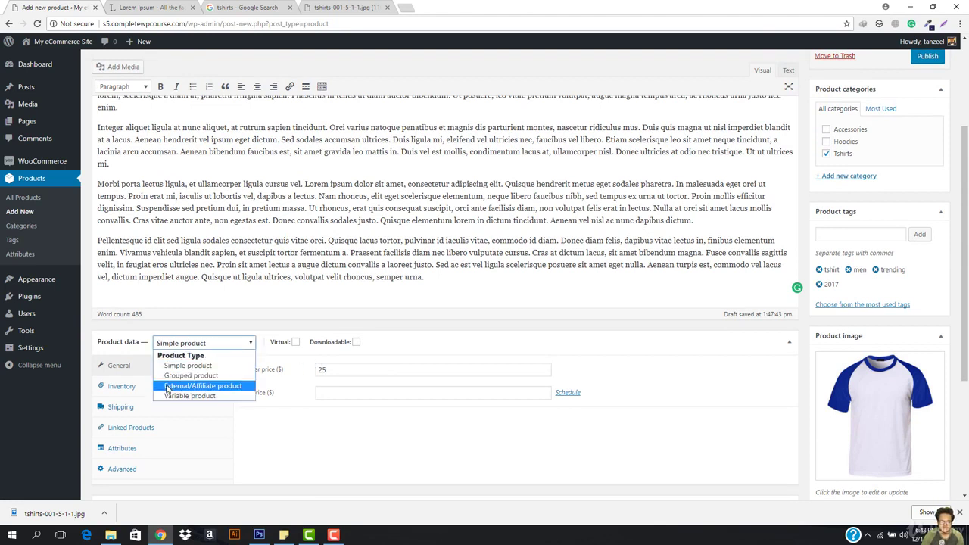
pyautogui.click(185, 366)
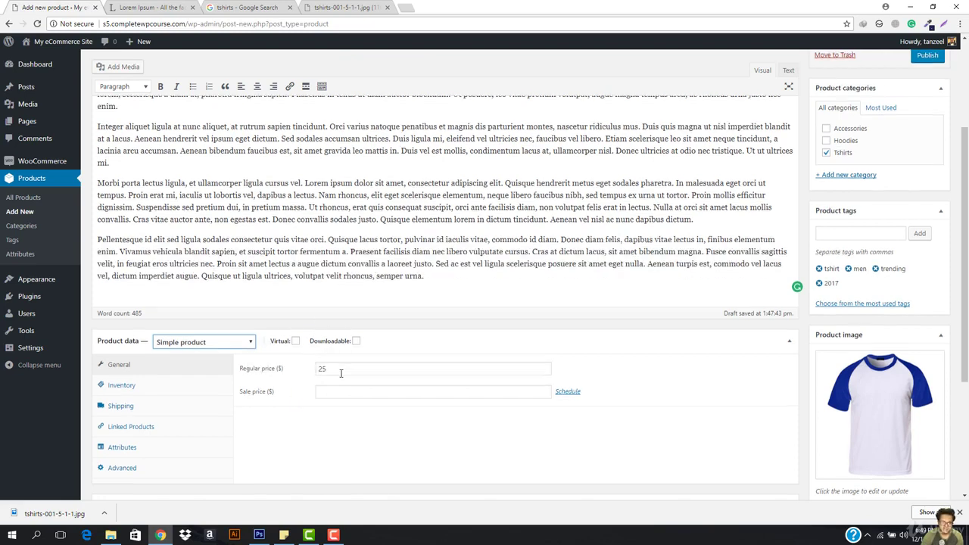
# Copy the generated Lorem Ipsum text from its start through "In pharetra sit amet magna id porttitor." into the product short description.
pyautogui.scroll(-3, 341, 376)
pyautogui.click(300, 400)
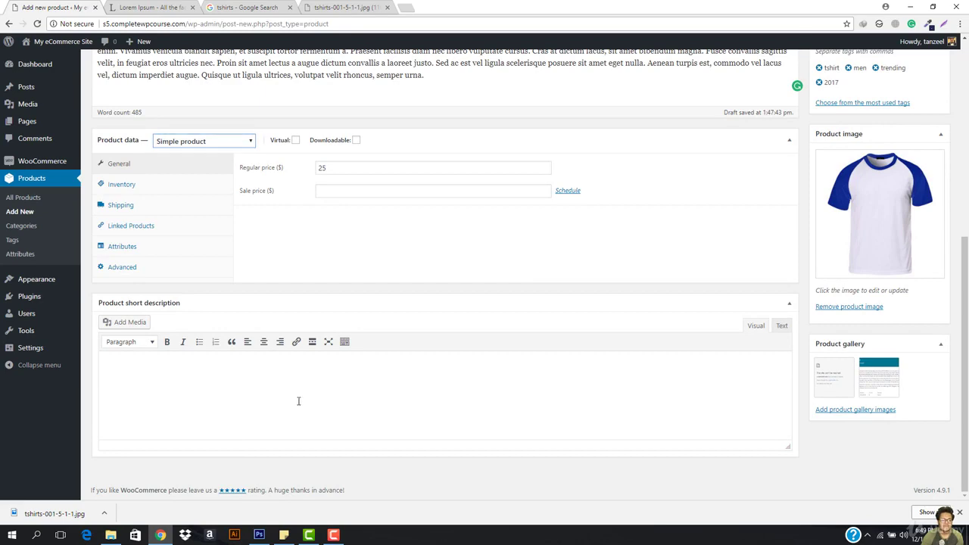
pyautogui.click(323, 4)
pyautogui.click(226, 3)
pyautogui.click(151, 7)
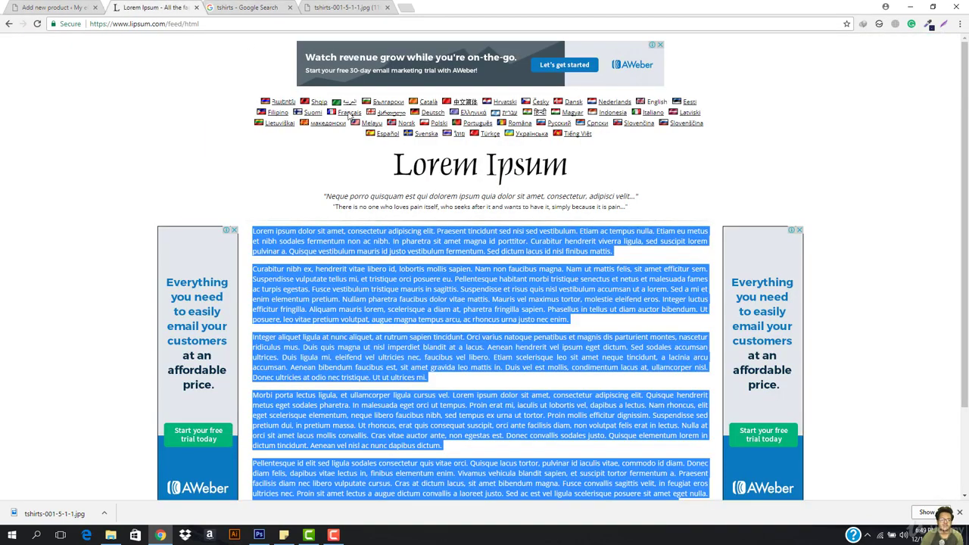
pyautogui.click(263, 231)
pyautogui.moveTo(253, 231); pyautogui.dragTo(534, 241)
pyautogui.hotkey('ctrl', 'c')
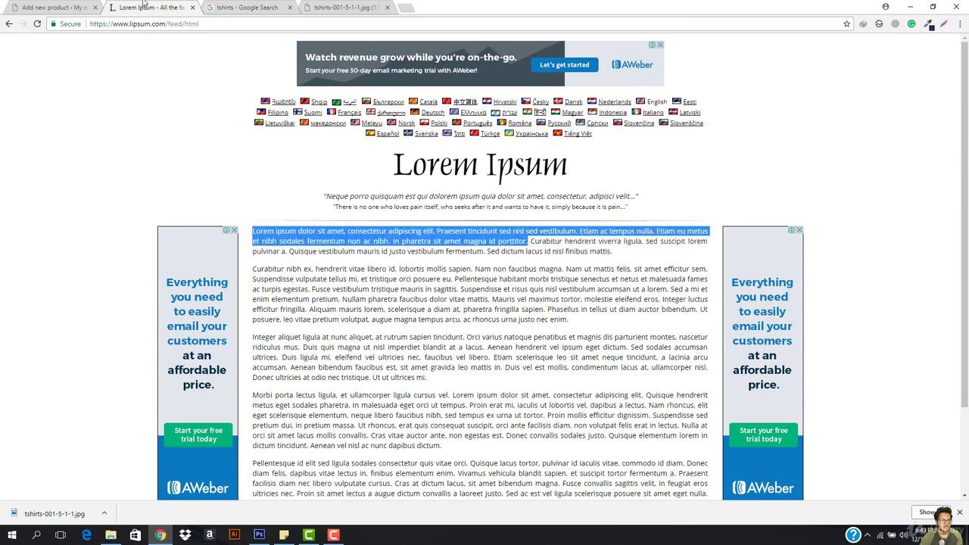
pyautogui.click(57, 7)
pyautogui.click(280, 407)
pyautogui.hotkey('ctrl', 'v')
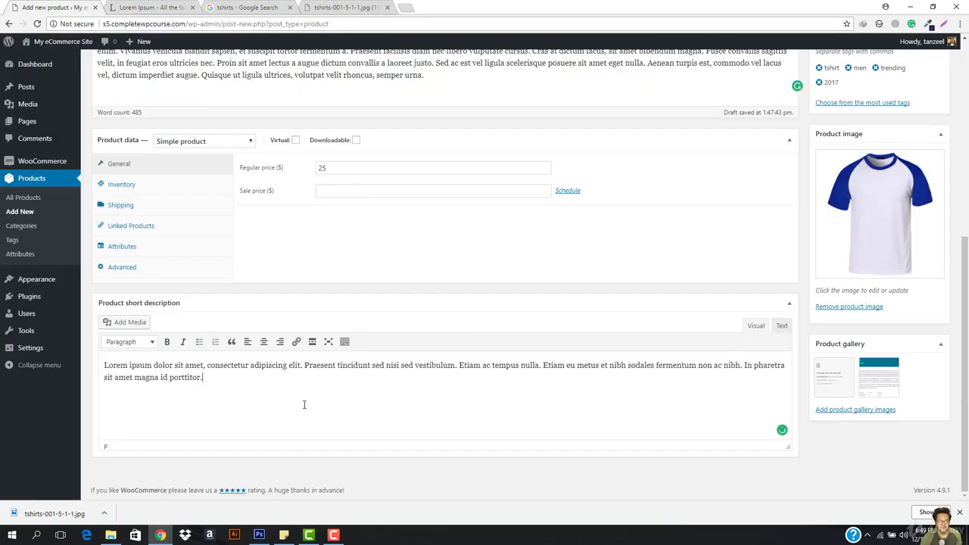
# Publish the product and open the store's shop page in a new browser tab.
pyautogui.scroll(5, 638, 405)
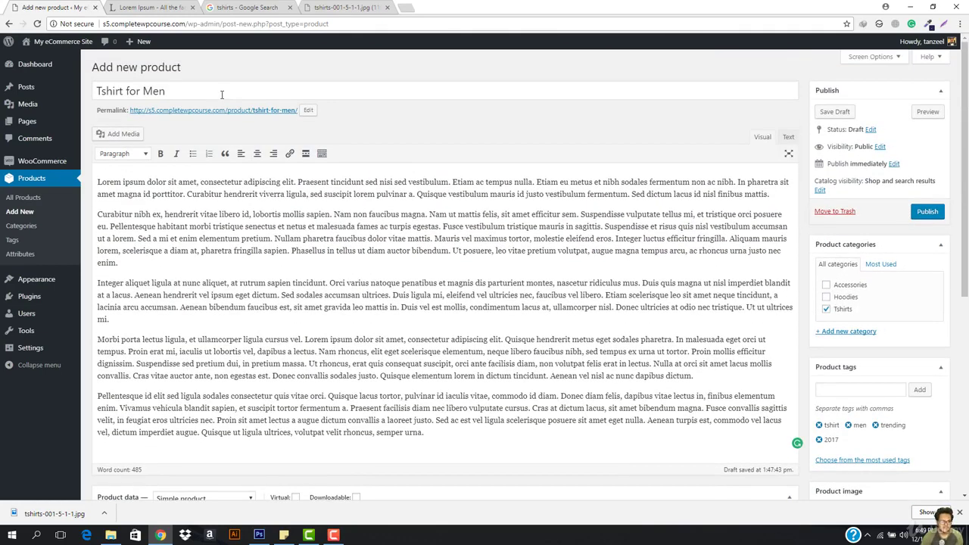
pyautogui.click(927, 213)
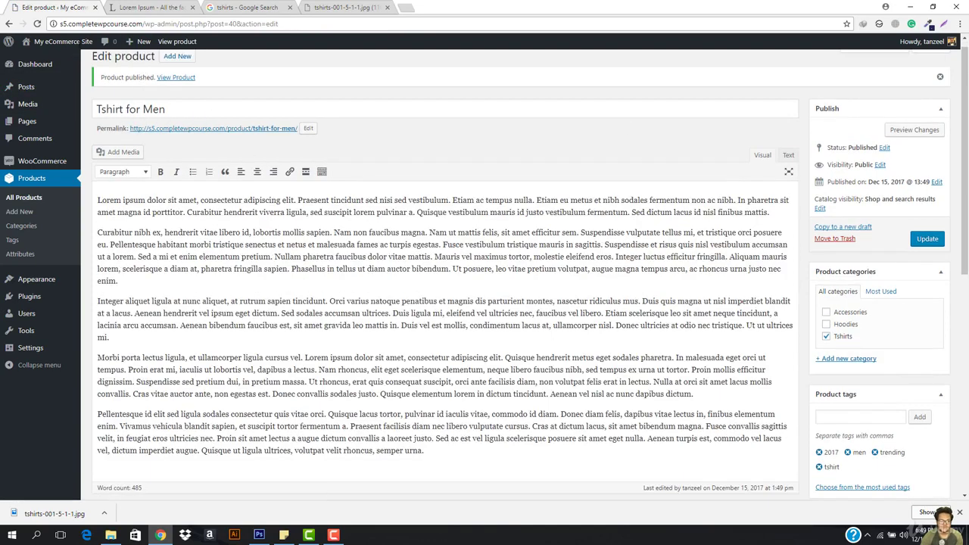
pyautogui.moveTo(50, 43)
pyautogui.rightClick(42, 79)
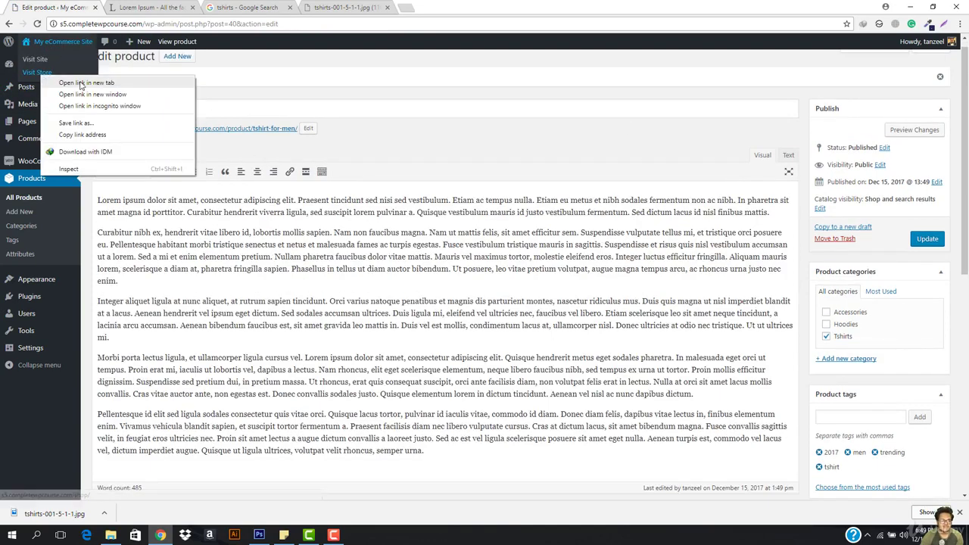
pyautogui.click(76, 81)
pyautogui.click(152, 8)
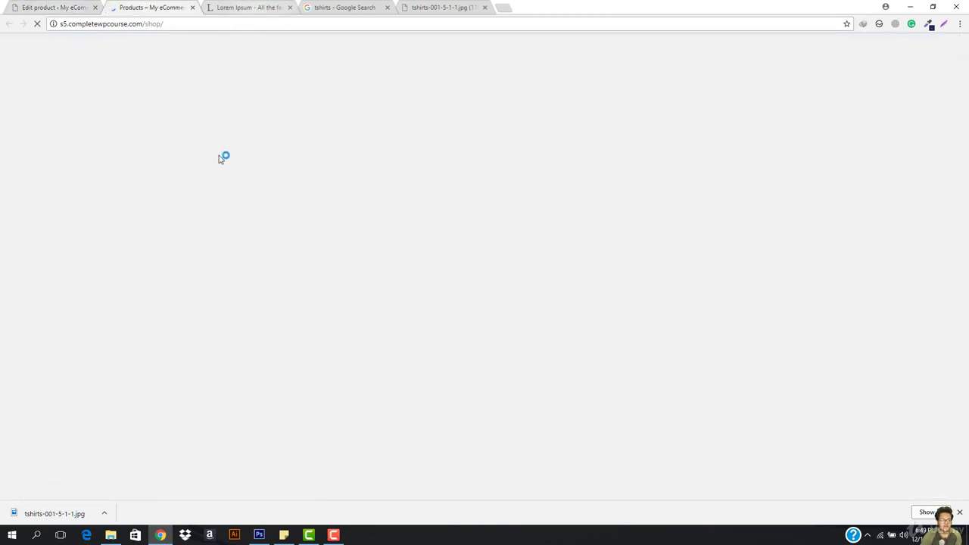
# Check the product listing on the shop page and open the Tshirt for Men product page.
pyautogui.scroll(-2, 409, 281)
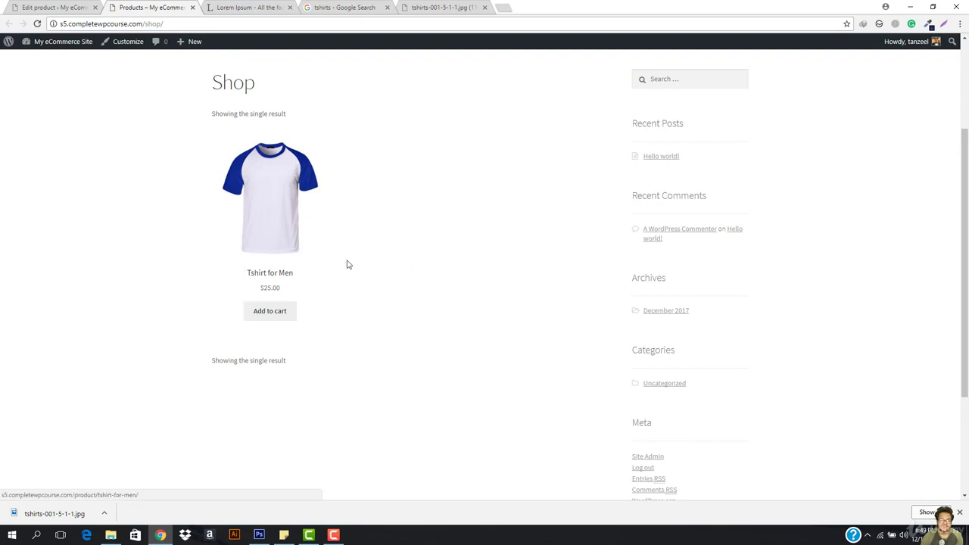
pyautogui.scroll(2, 278, 219)
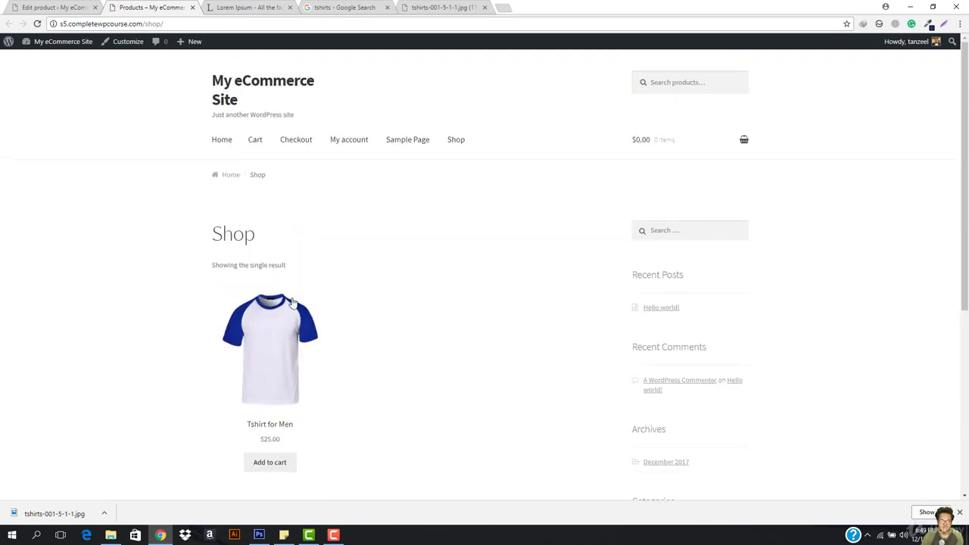
pyautogui.scroll(-2, 265, 247)
pyautogui.click(265, 246)
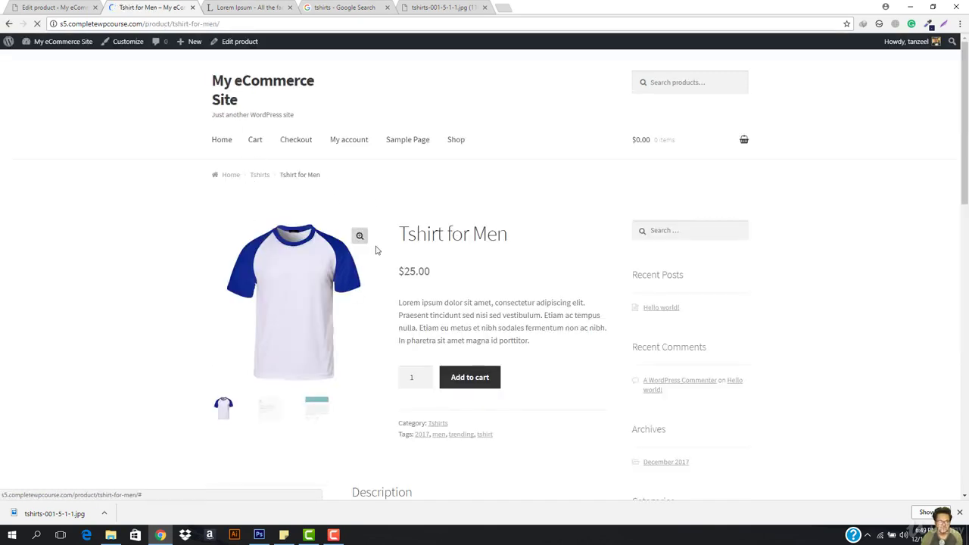
pyautogui.scroll(-1, 261, 265)
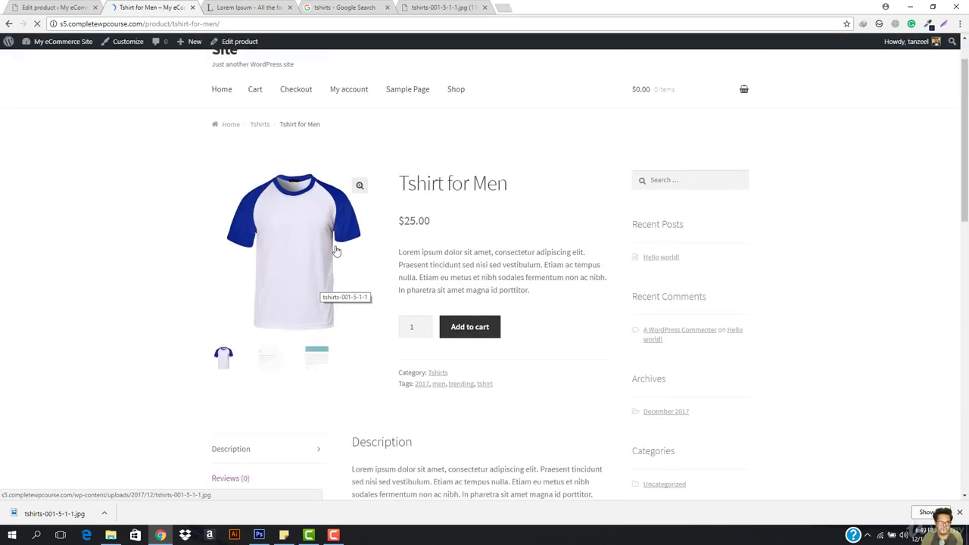
# View the main product image enlarged, close the enlarged view, and show the second gallery image.
pyautogui.click(360, 185)
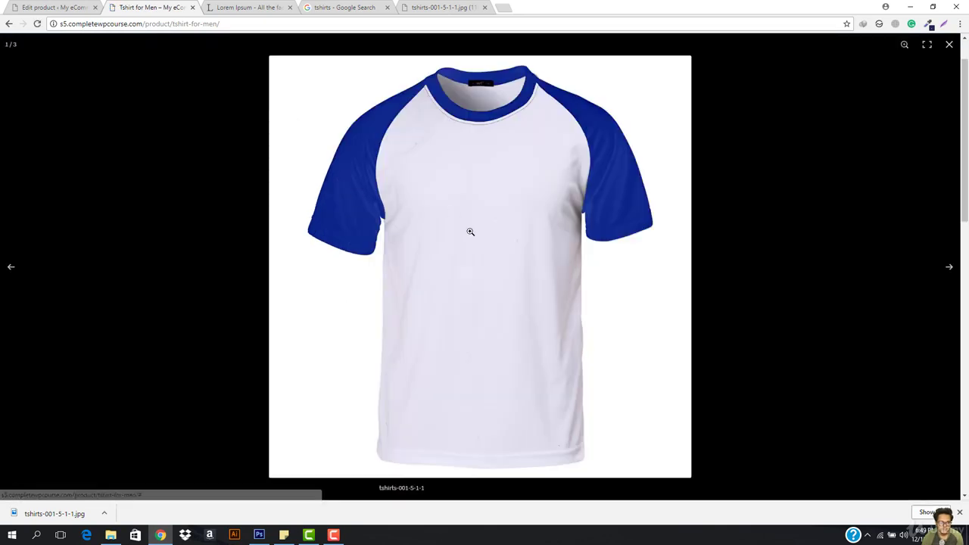
pyautogui.click(949, 44)
pyautogui.click(270, 356)
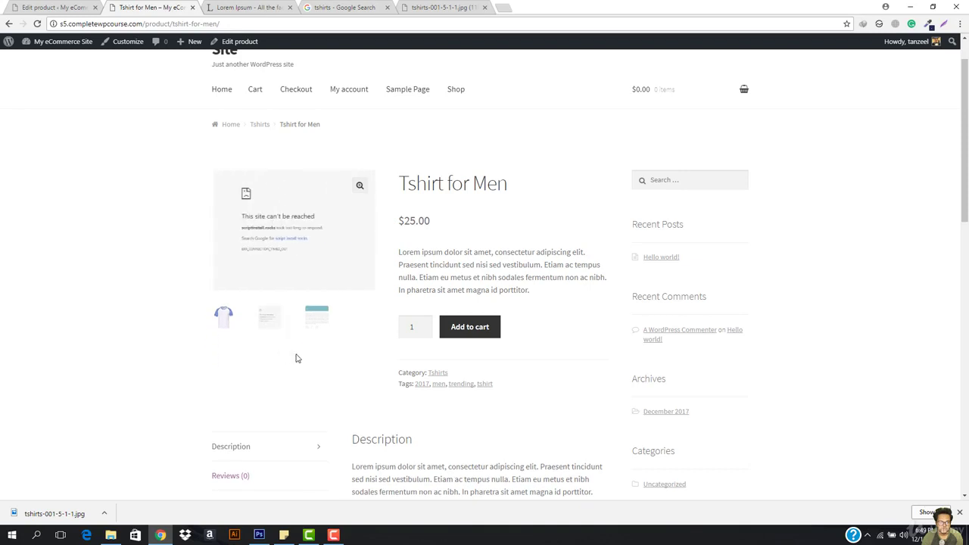
# Switch through the product's gallery images and return to the main T-shirt image.
pyautogui.click(327, 315)
pyautogui.click(273, 331)
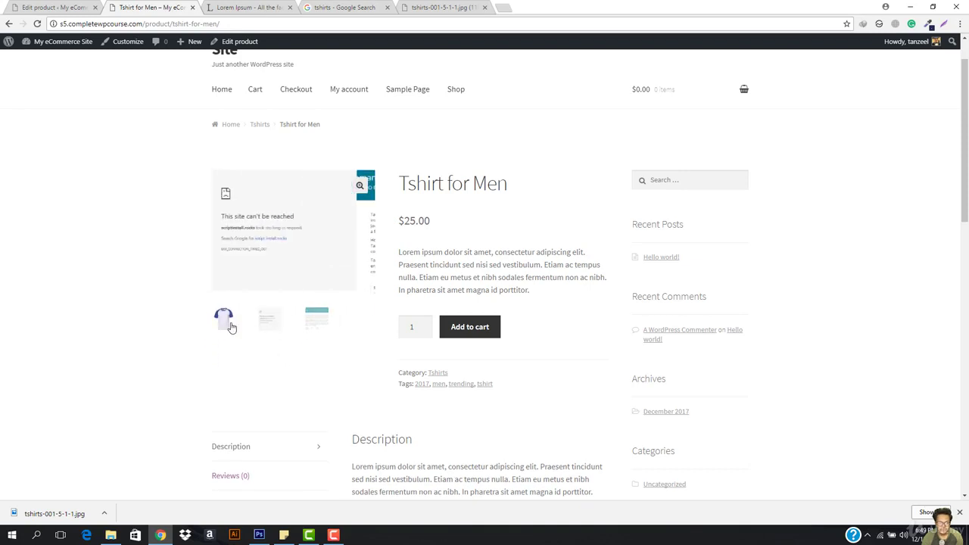
pyautogui.click(310, 318)
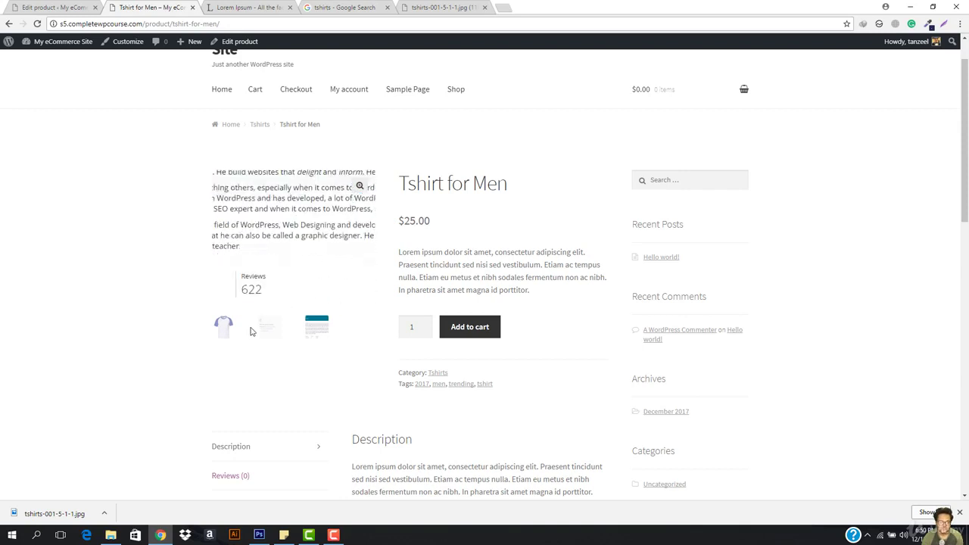
pyautogui.click(223, 325)
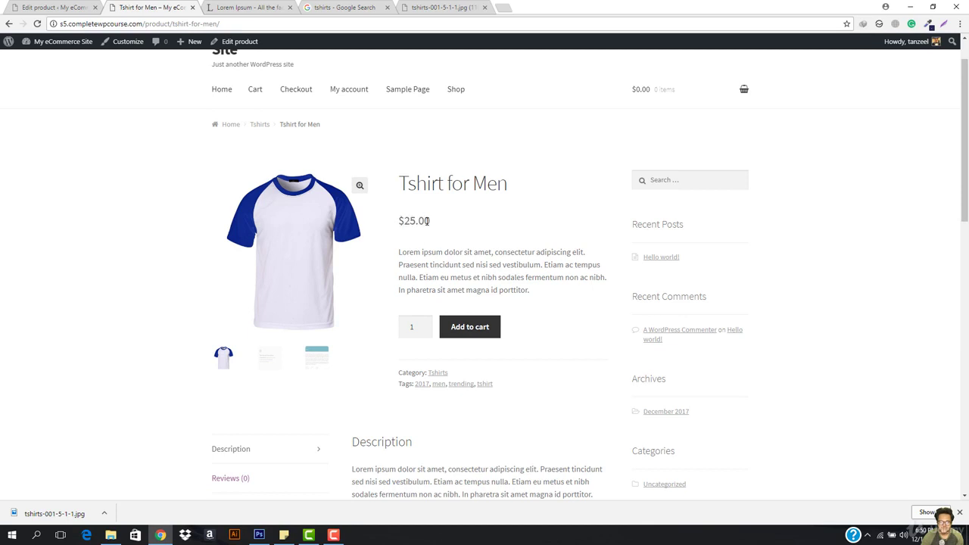
# Review the short description, category, tags and full description on the Tshirt for Men product page.
pyautogui.moveTo(397, 255); pyautogui.dragTo(375, 443)
pyautogui.click(545, 299)
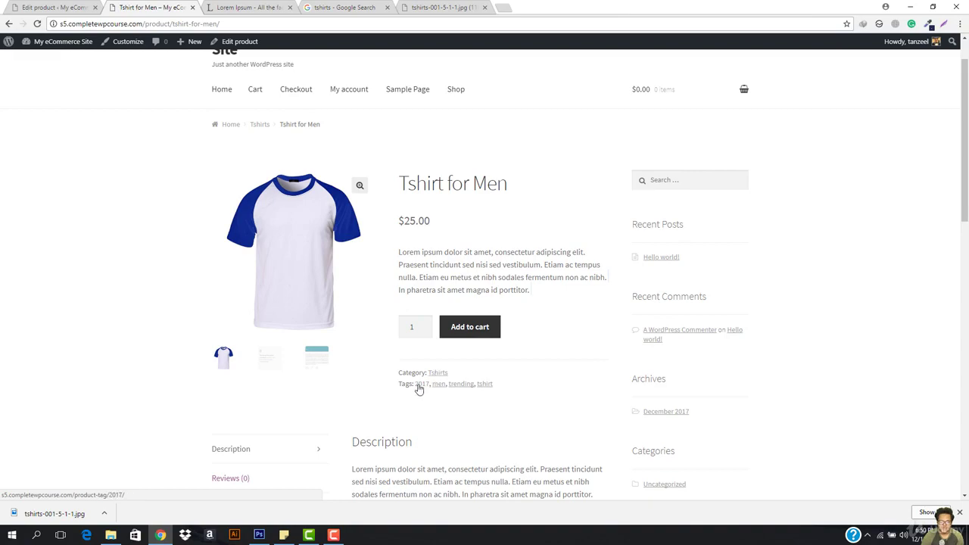
pyautogui.scroll(-2, 374, 401)
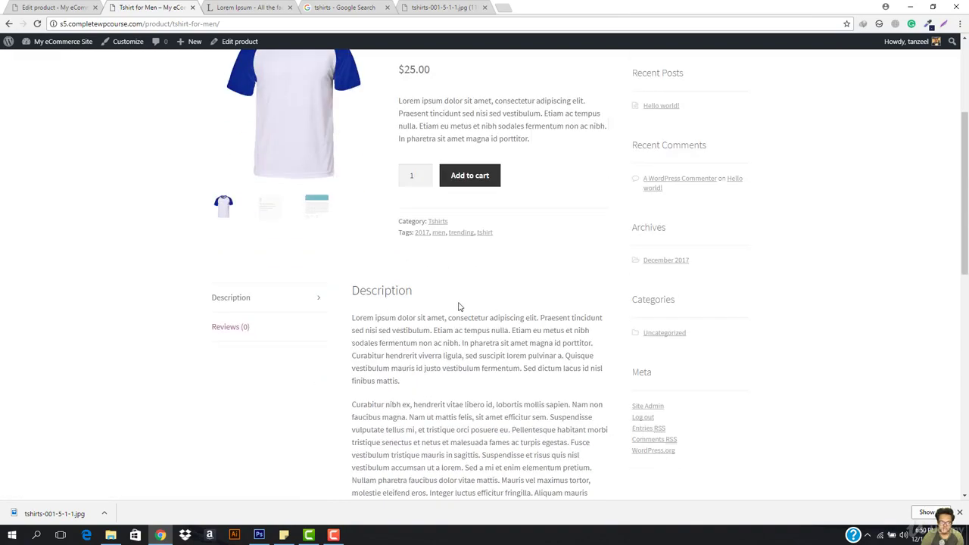
pyautogui.scroll(-10, 459, 305)
pyautogui.scroll(10, 470, 238)
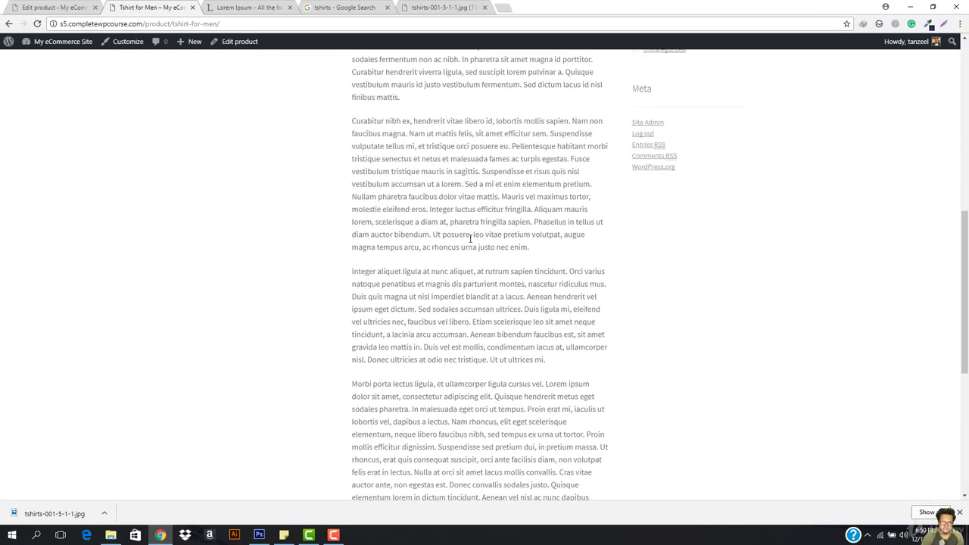
# Open the product's reviews section, examine the rating and review form, and recheck the product title and main image.
pyautogui.click(236, 359)
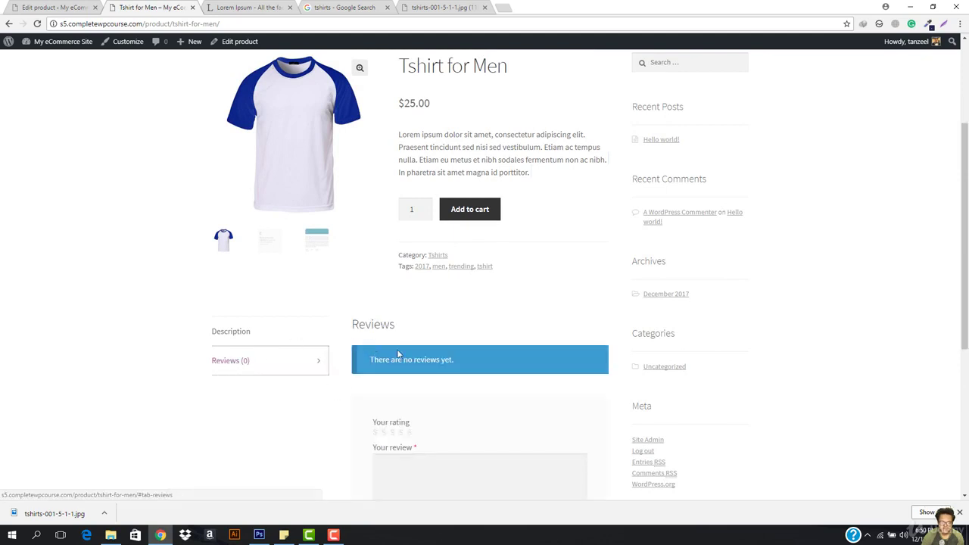
pyautogui.scroll(-2, 440, 345)
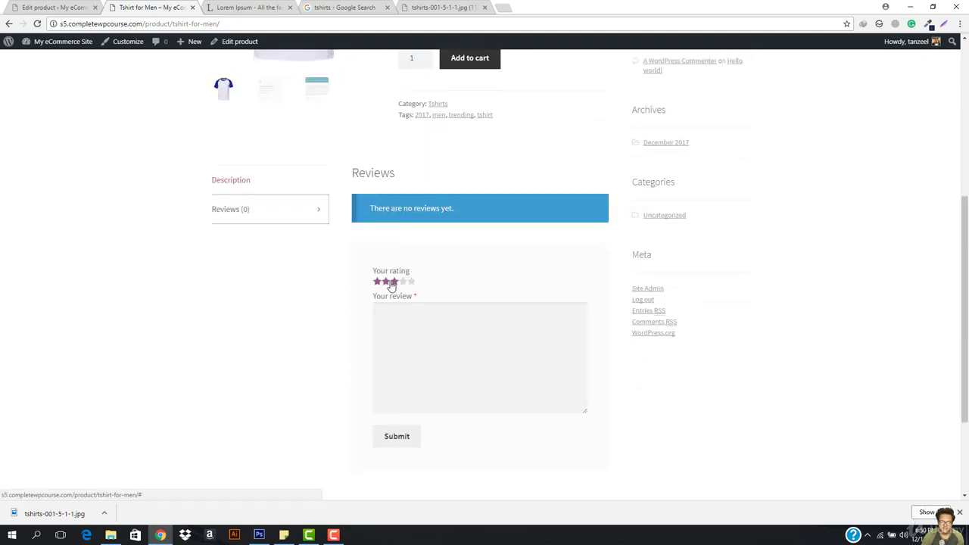
pyautogui.scroll(4, 435, 322)
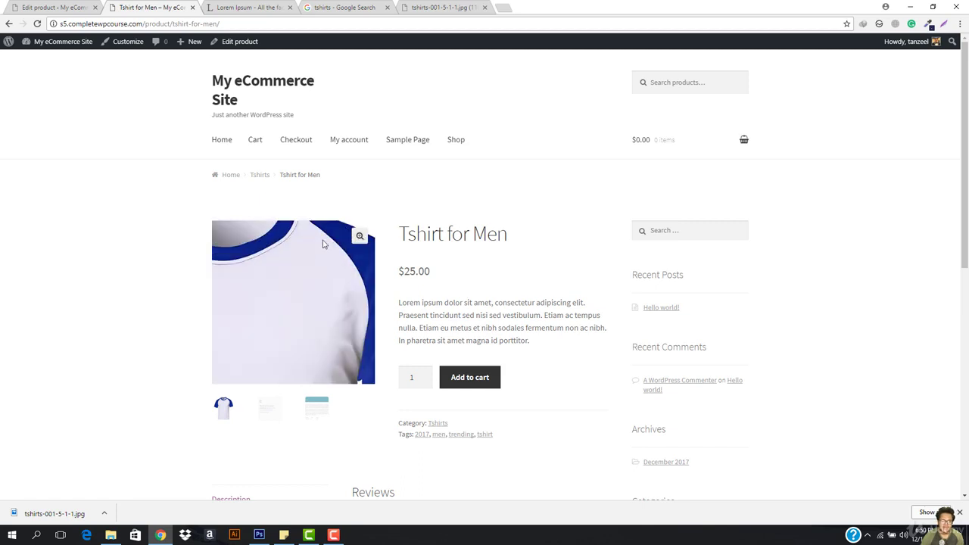
pyautogui.moveTo(399, 233); pyautogui.dragTo(497, 232)
pyautogui.click(498, 231)
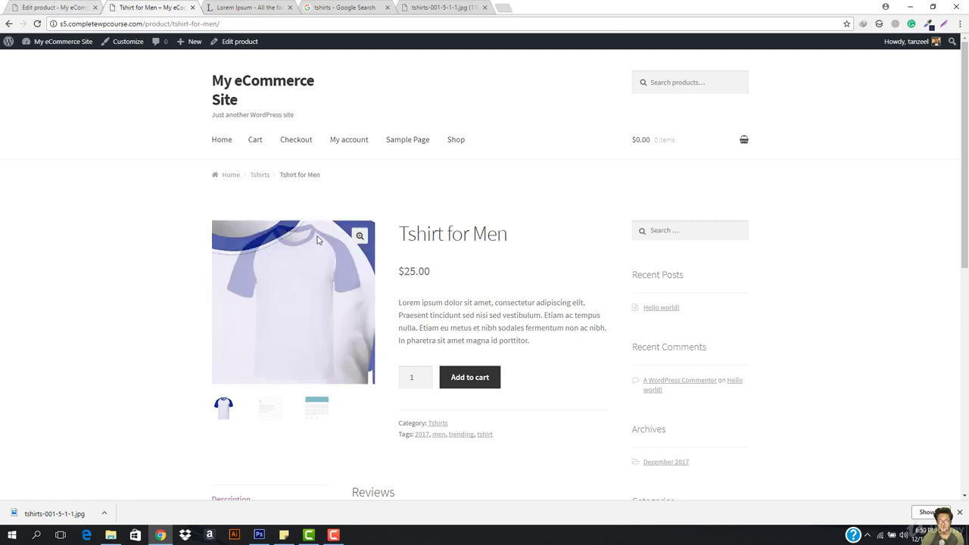
pyautogui.moveTo(667, 143)
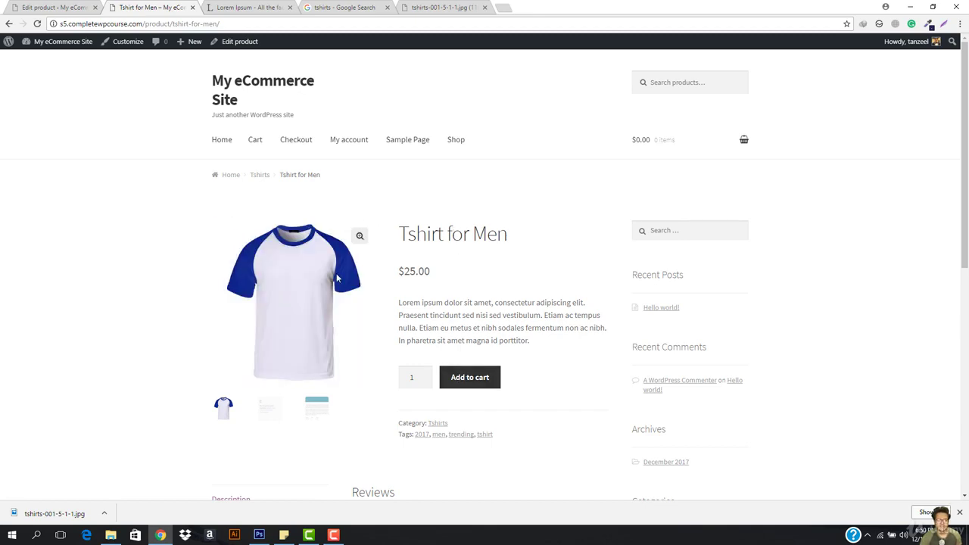
# Review the product's data, short description and images in the product editor, then return to its store page.
pyautogui.click(66, 7)
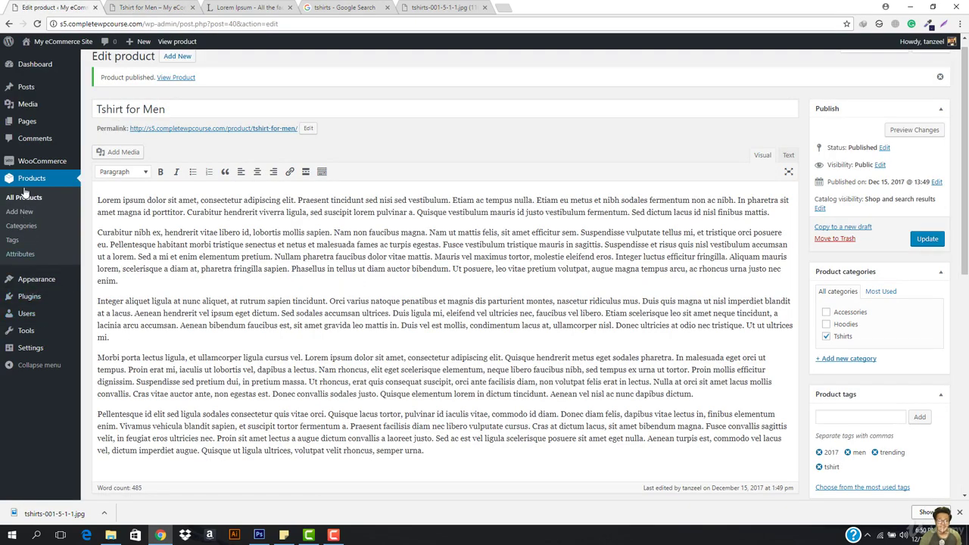
pyautogui.moveTo(50, 162)
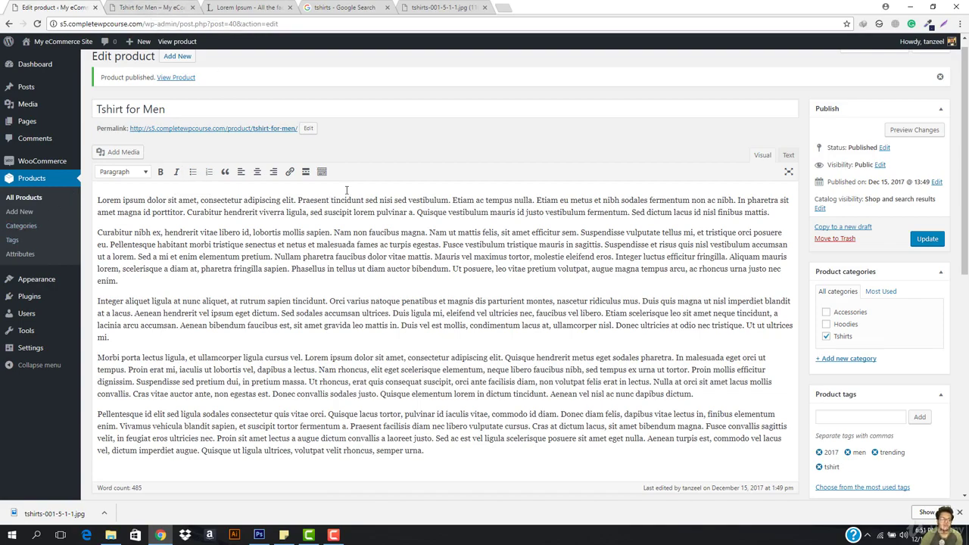
pyautogui.scroll(-9, 348, 190)
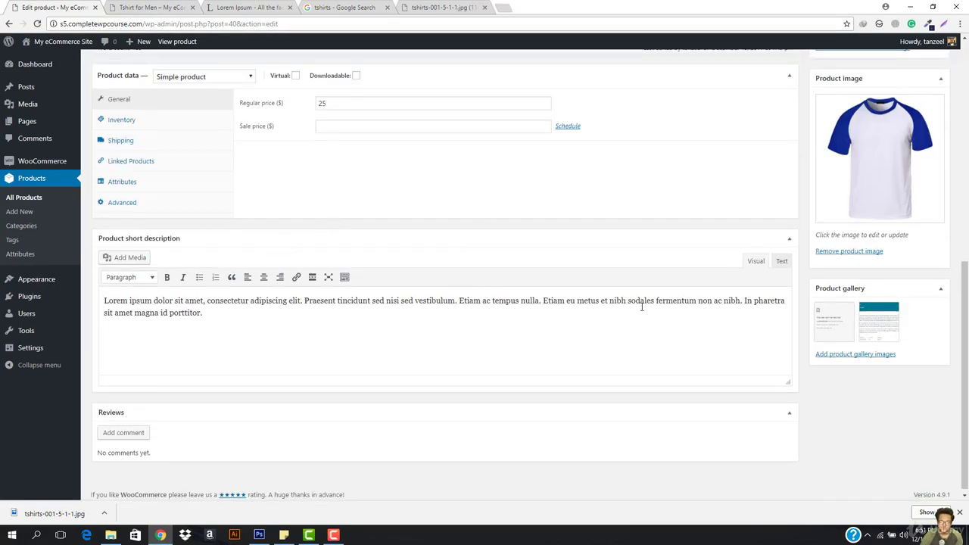
pyautogui.scroll(10, 640, 308)
pyautogui.click(149, 6)
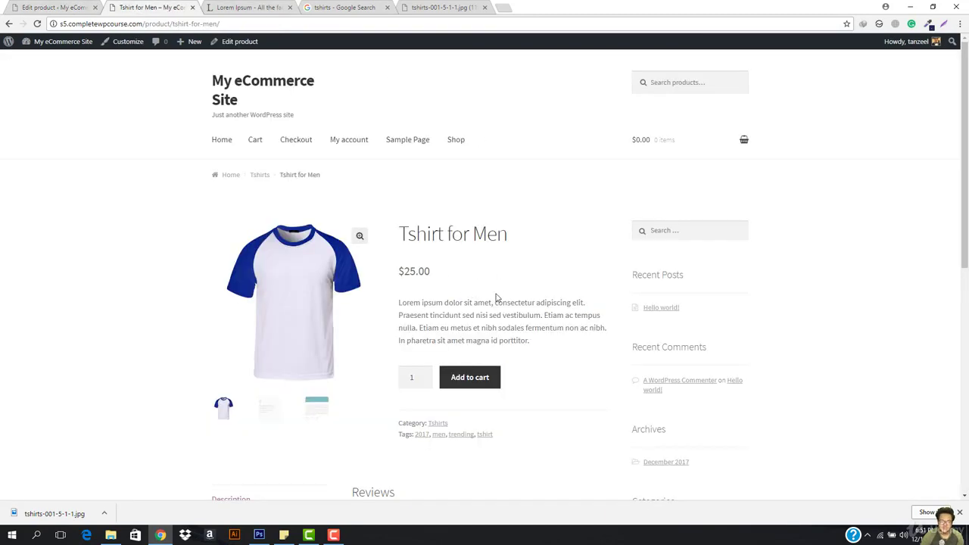